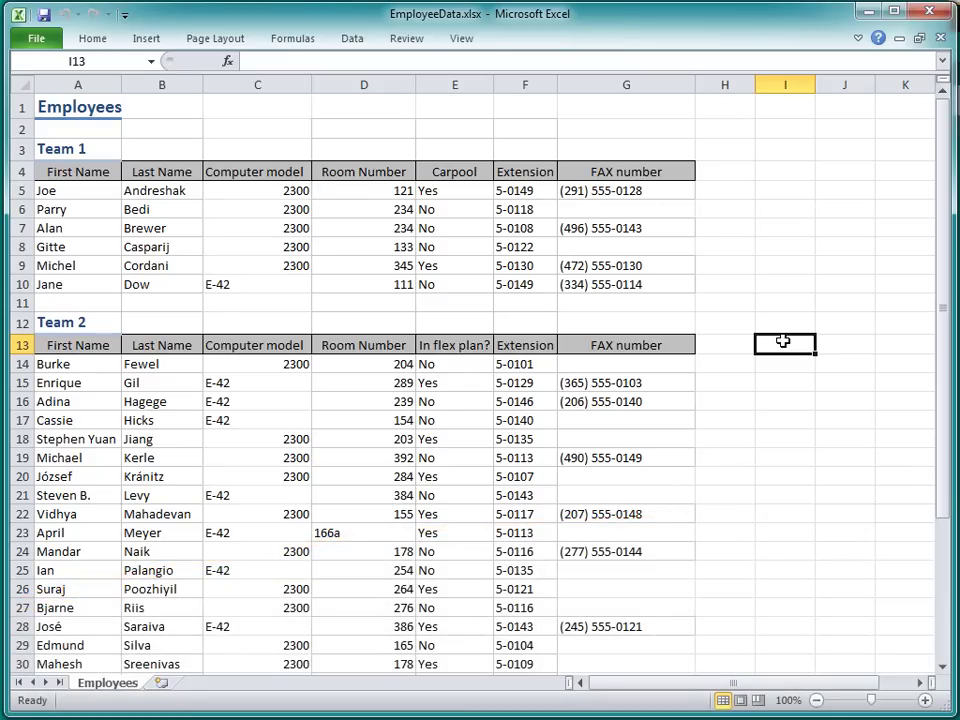
# Step: Copy the Employees sheet to the end of the workbook
pyautogui.moveTo(943, 290)
pyautogui.mouseDown()
pyautogui.moveTo(940, 404)
pyautogui.moveTo(944, 266)
pyautogui.mouseUp()
pyautogui.rightClick(136, 688)
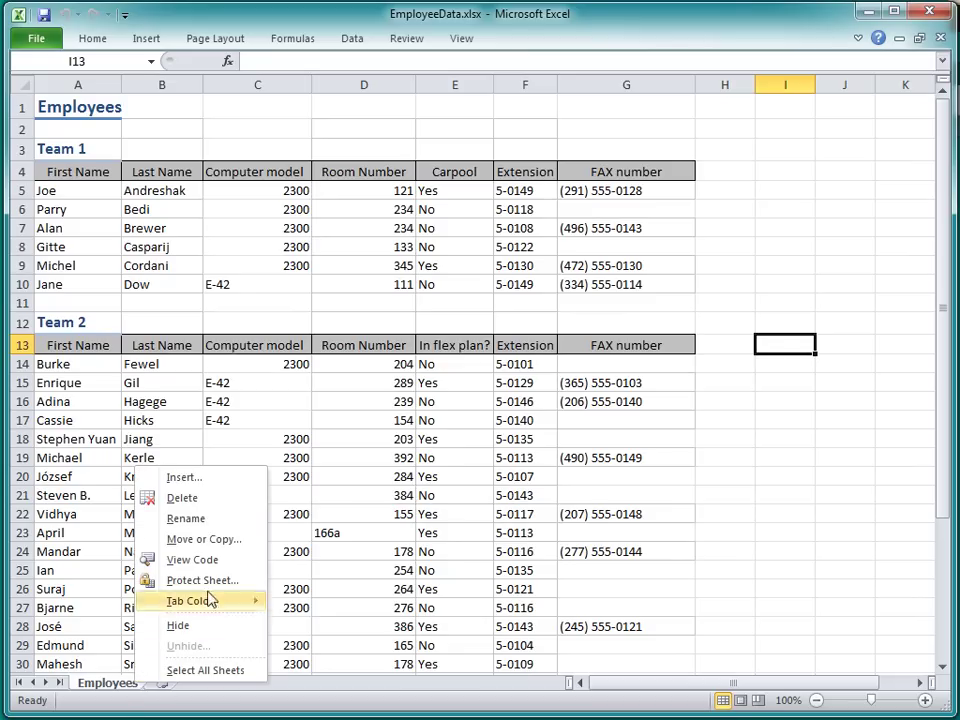
pyautogui.click(243, 541)
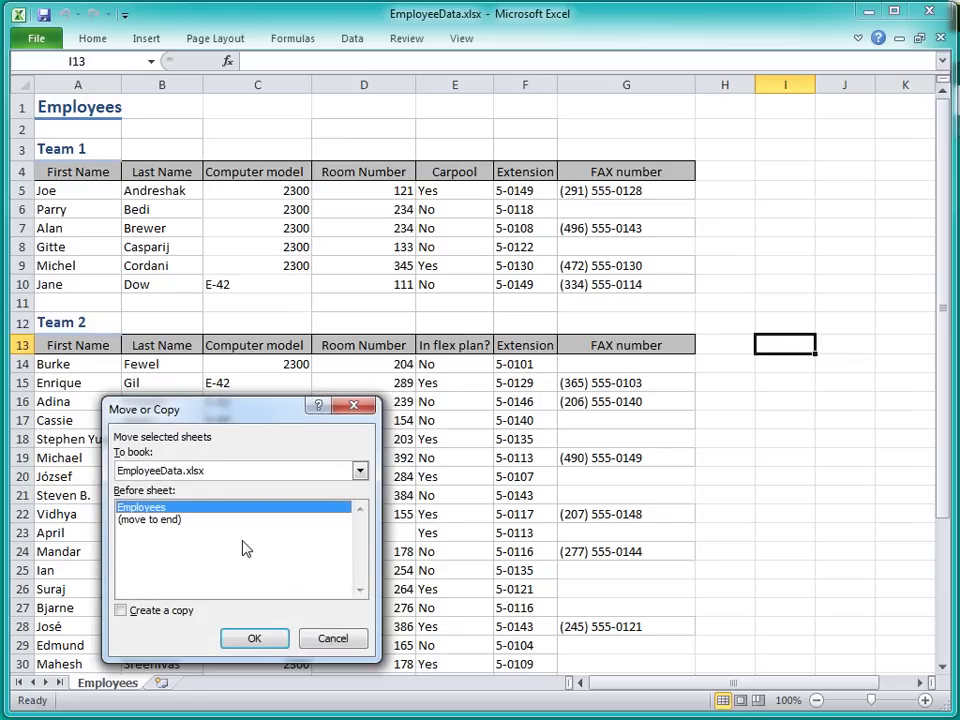
pyautogui.click(186, 520)
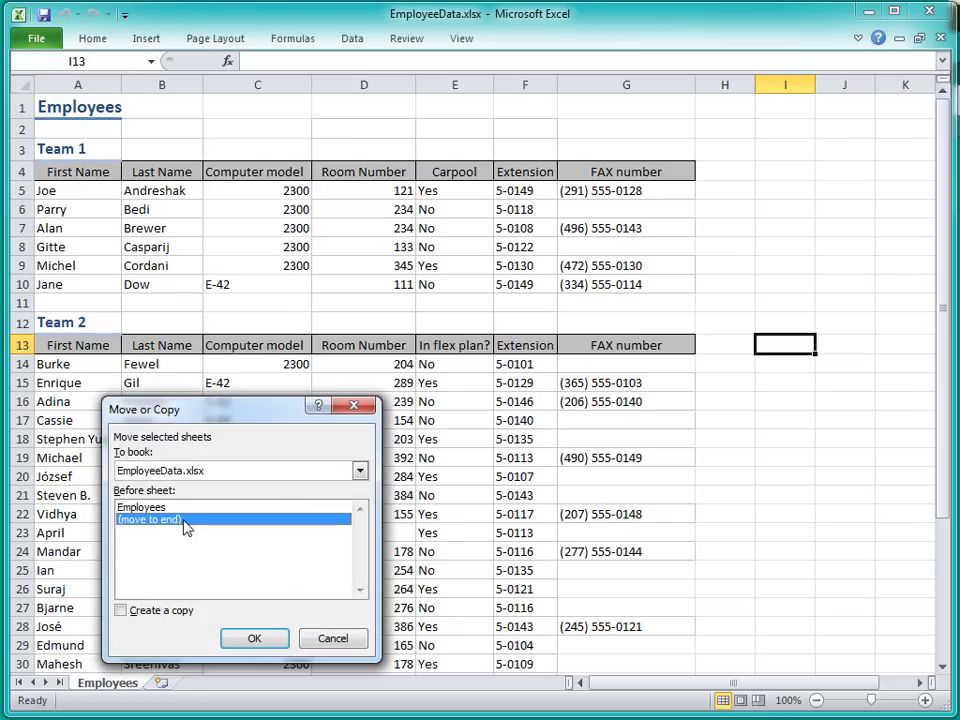
pyautogui.click(160, 612)
pyautogui.click(245, 641)
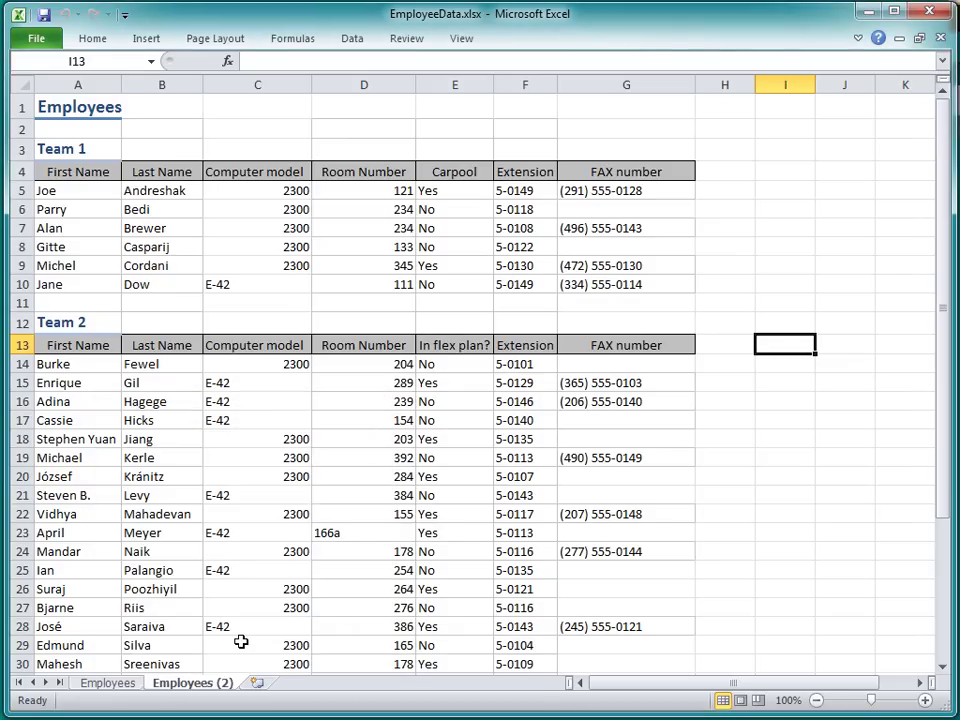
# Step: Rename the copied sheet to 'Employees Backup' and return to the Employees sheet
pyautogui.doubleClick(233, 683)
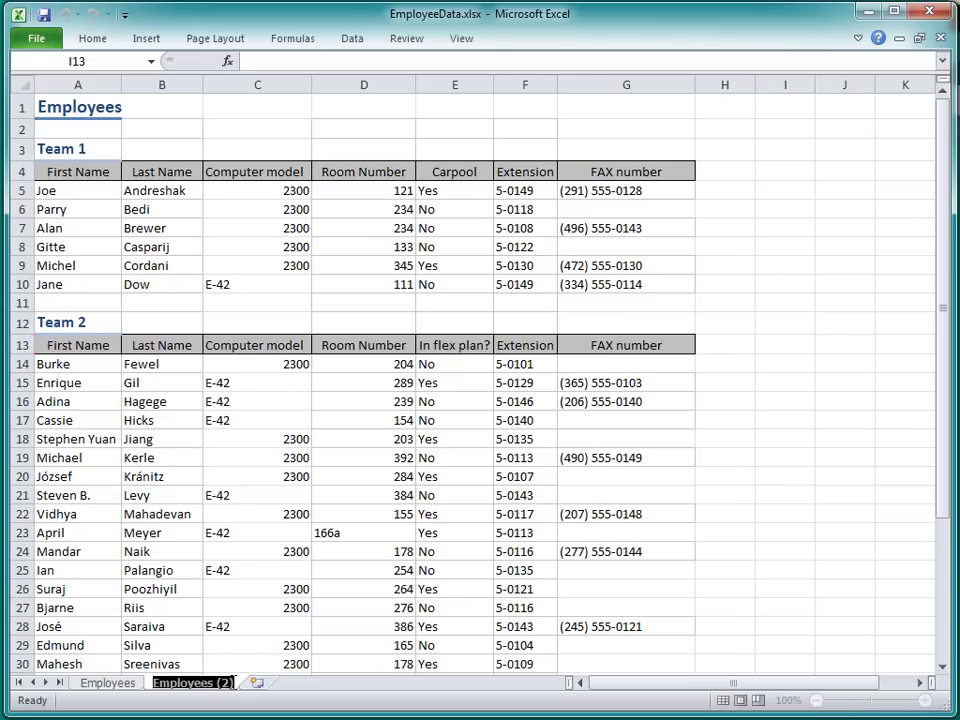
pyautogui.click(233, 683)
pyautogui.press('BackSpace')
pyautogui.press('BackSpace')
pyautogui.press('BackSpace')
pyautogui.press('BackSpace')
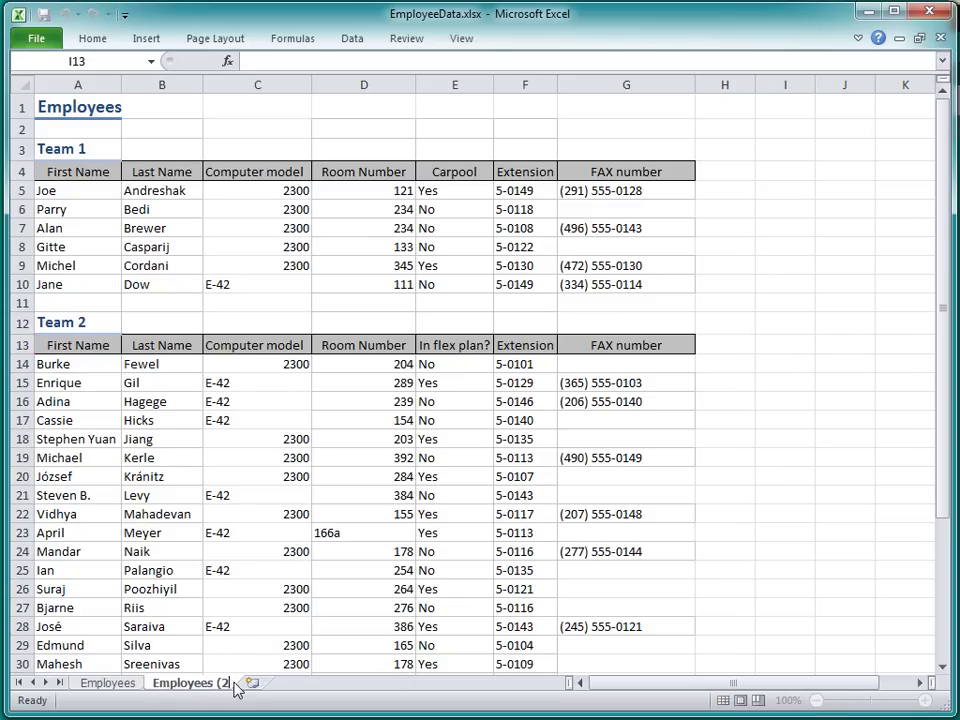
pyautogui.write('Backup')
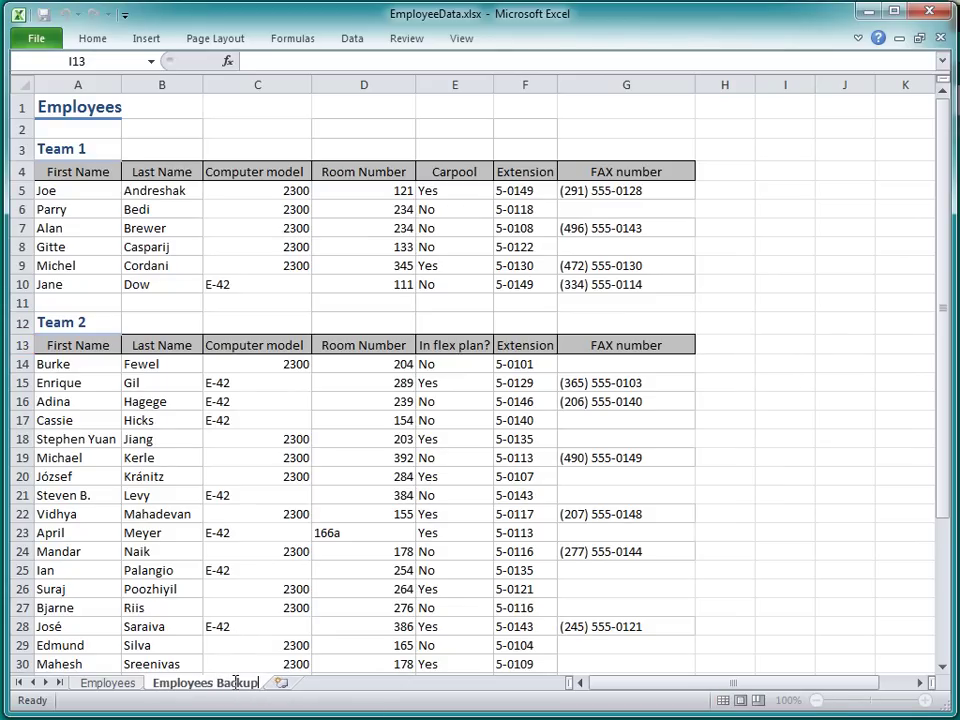
pyautogui.click(139, 683)
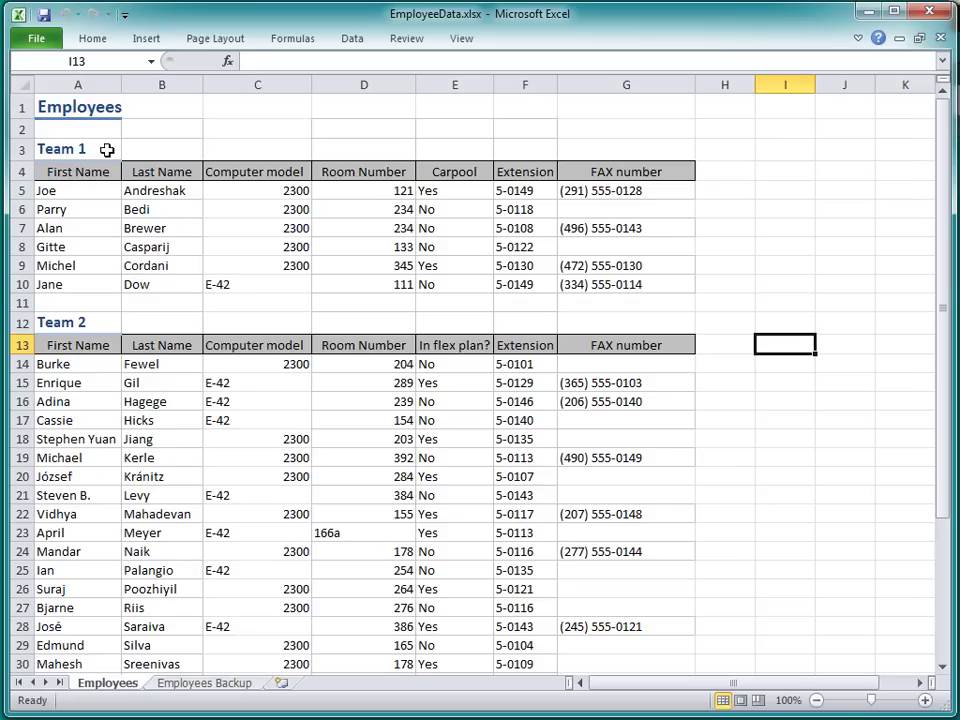
# Step: Insert a blank column before column A and enter the heading 'Team' in A4
pyautogui.rightClick(100, 84)
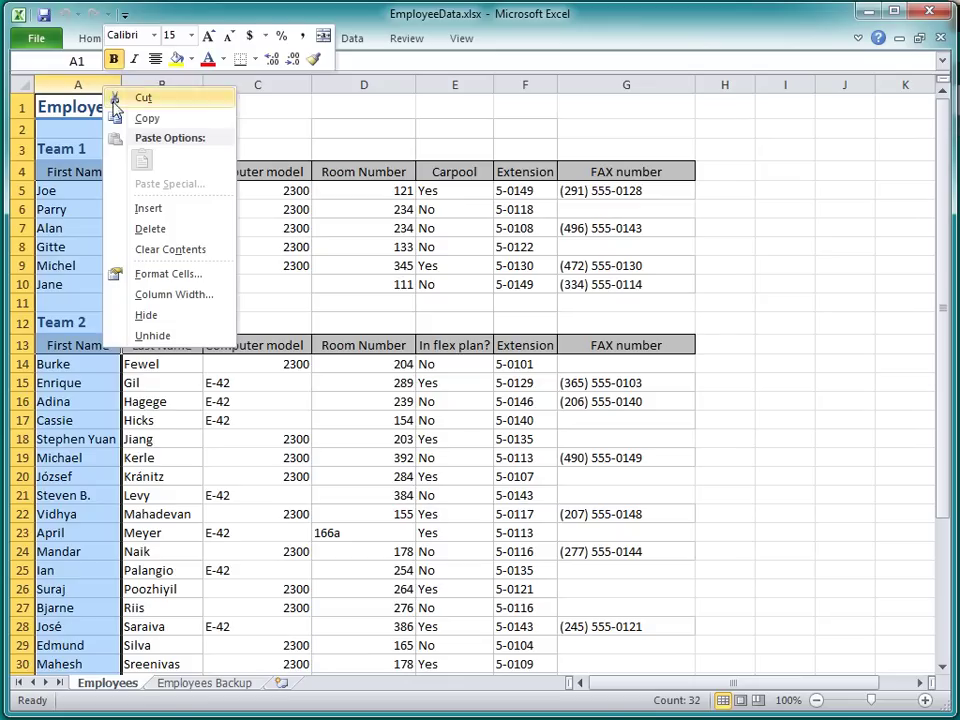
pyautogui.click(150, 208)
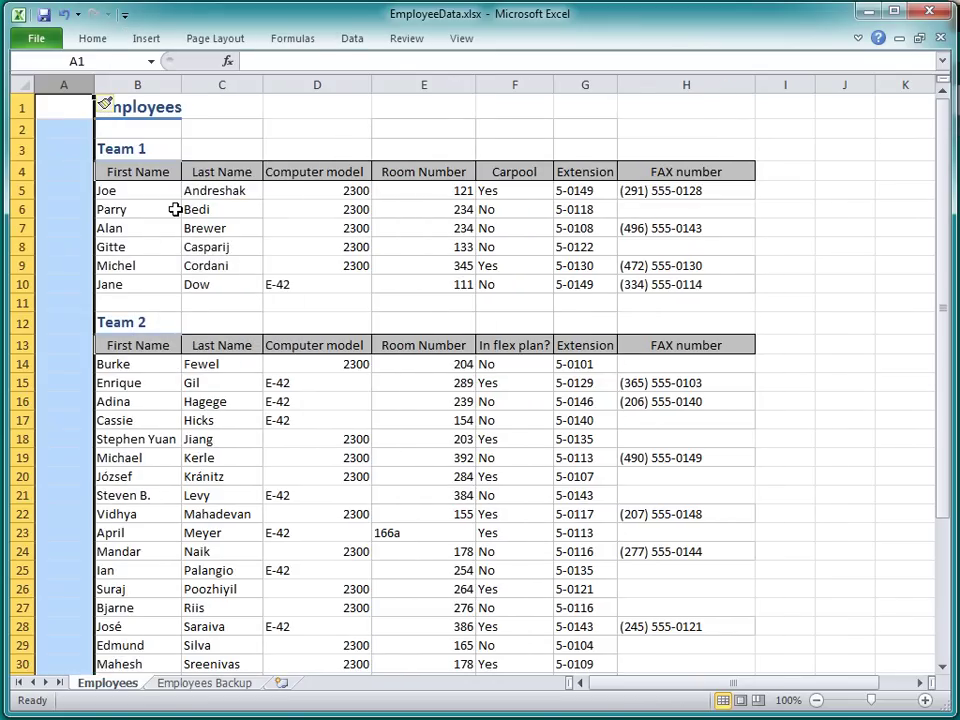
pyautogui.click(77, 173)
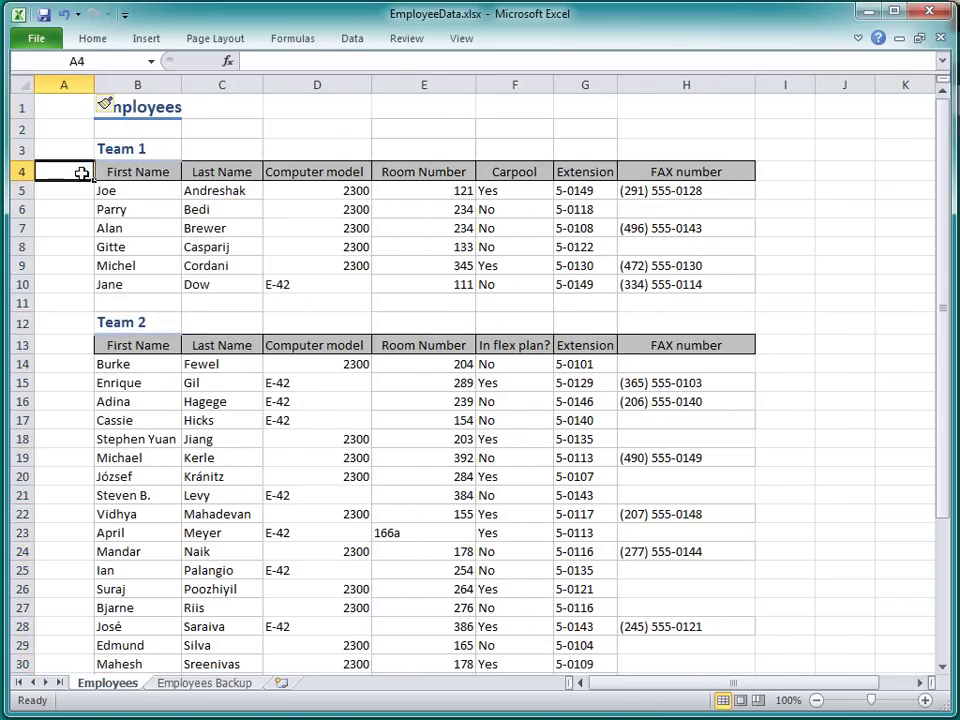
pyautogui.write('Team')
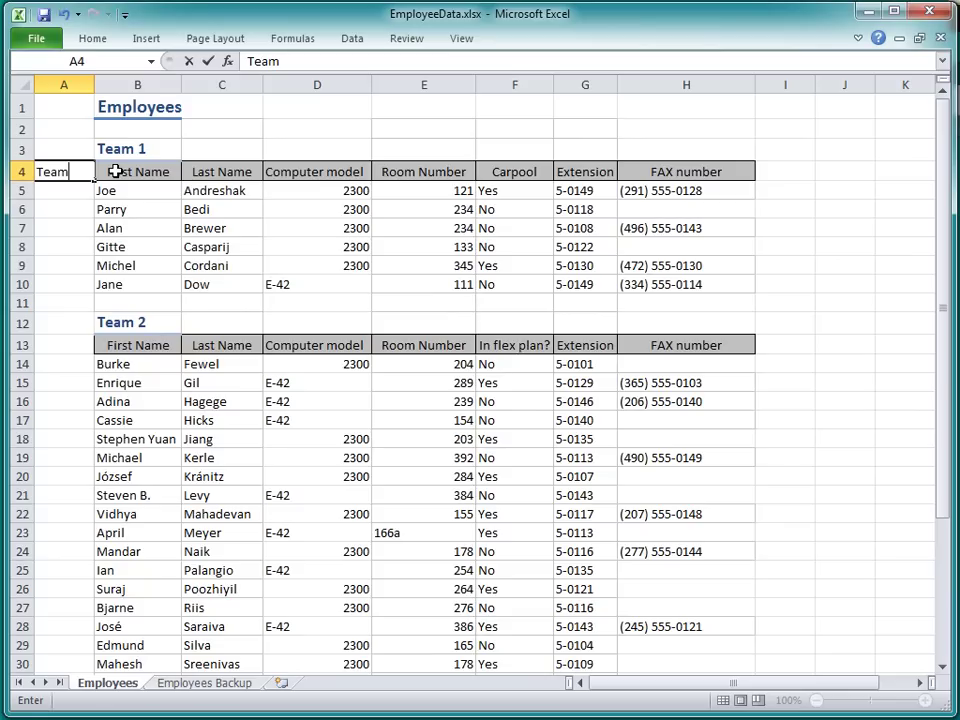
# Step: Fill Team 1 into A5:A10 and Team 2 from A14 down to the last employee
pyautogui.press('Return')
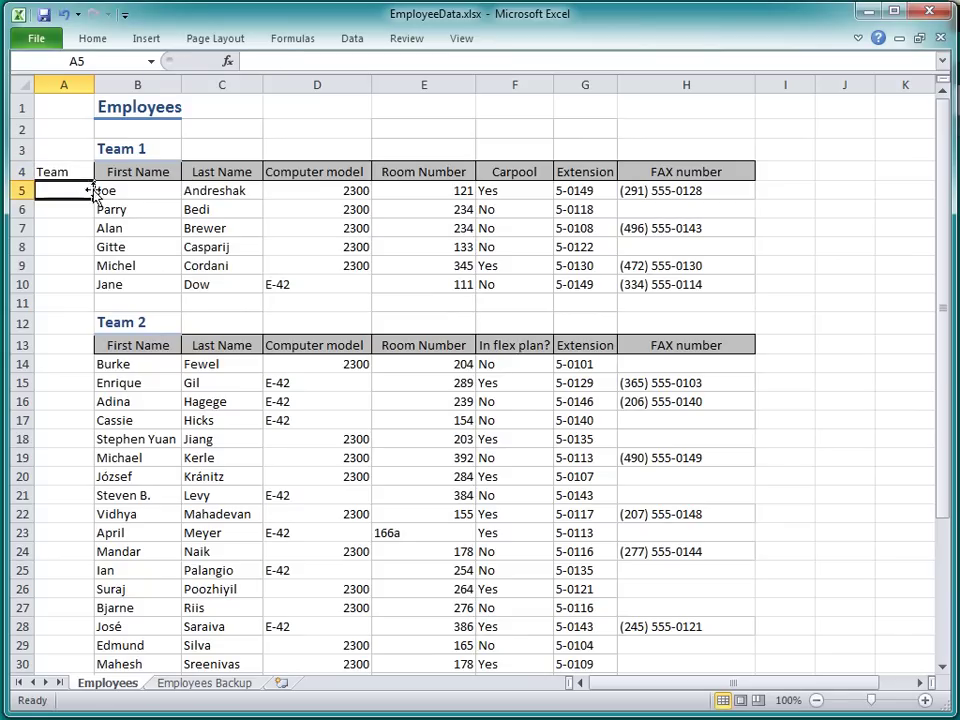
pyautogui.write('1')
pyautogui.press('Return')
pyautogui.click(71, 190)
pyautogui.moveTo(92, 198); pyautogui.dragTo(95, 291)
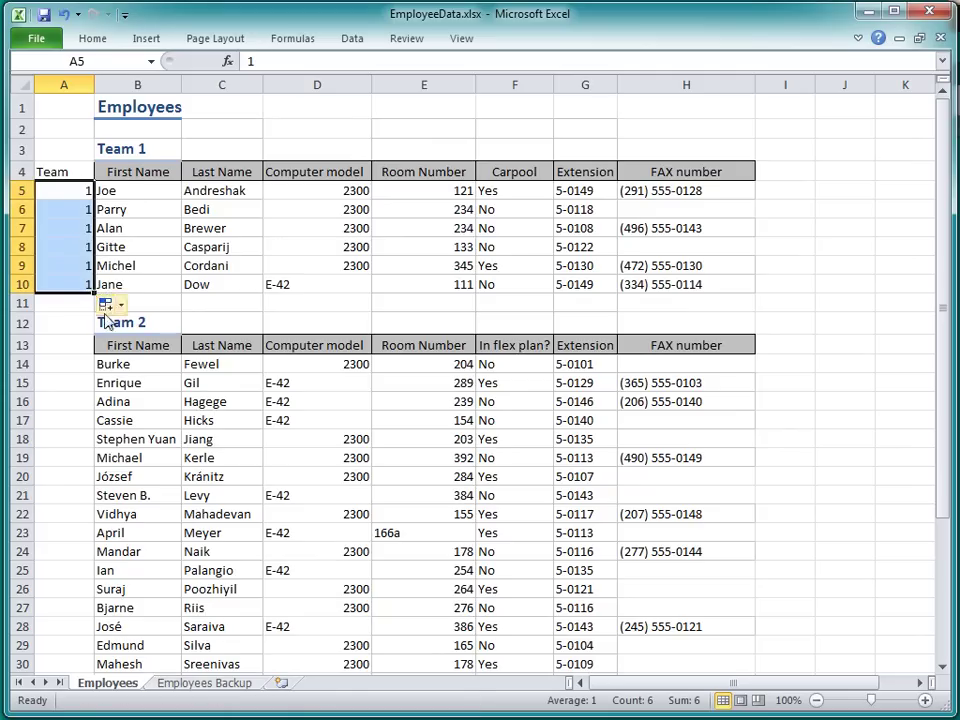
pyautogui.click(73, 359)
pyautogui.write('2')
pyautogui.moveTo(93, 372); pyautogui.dragTo(95, 647)
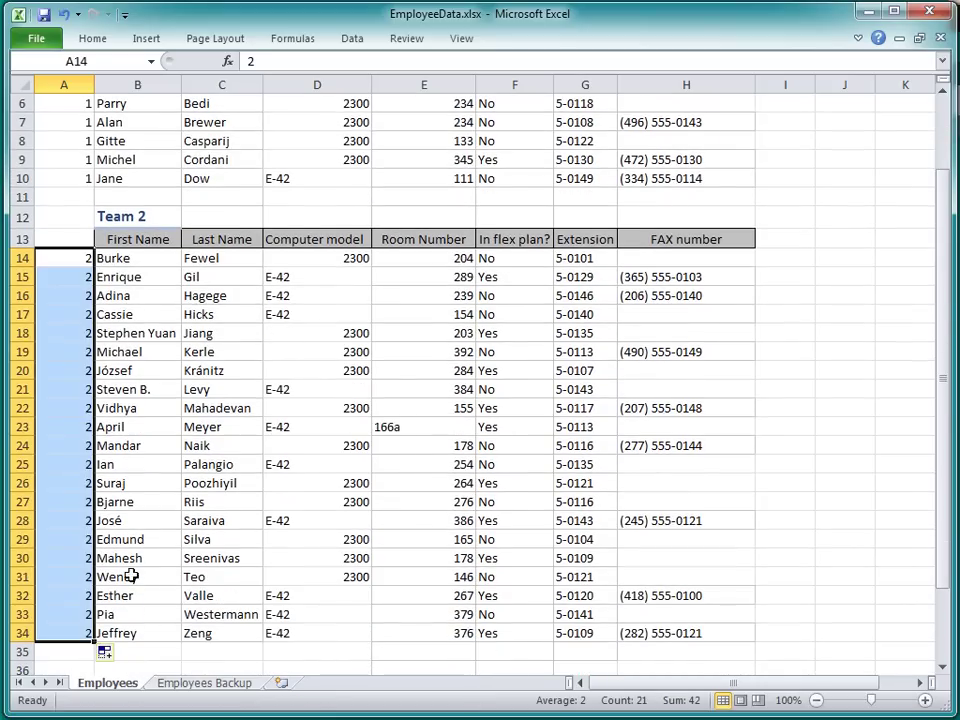
# Step: Delete rows 11–13, the Team 2 heading rows, to merge both lists
pyautogui.moveTo(22, 196); pyautogui.dragTo(22, 239)
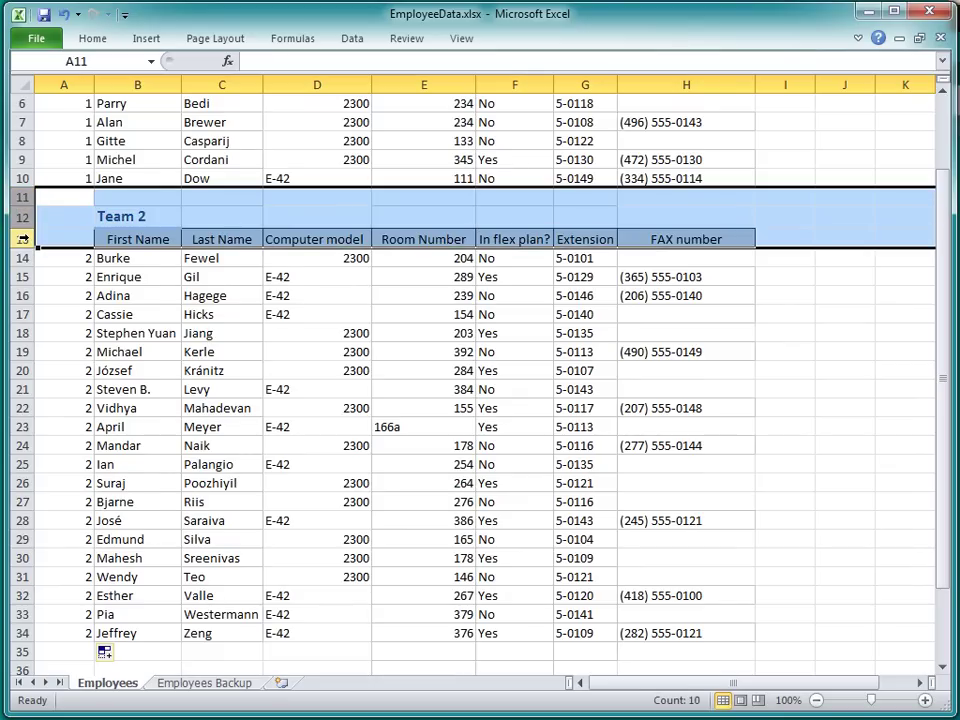
pyautogui.rightClick(22, 239)
pyautogui.click(135, 379)
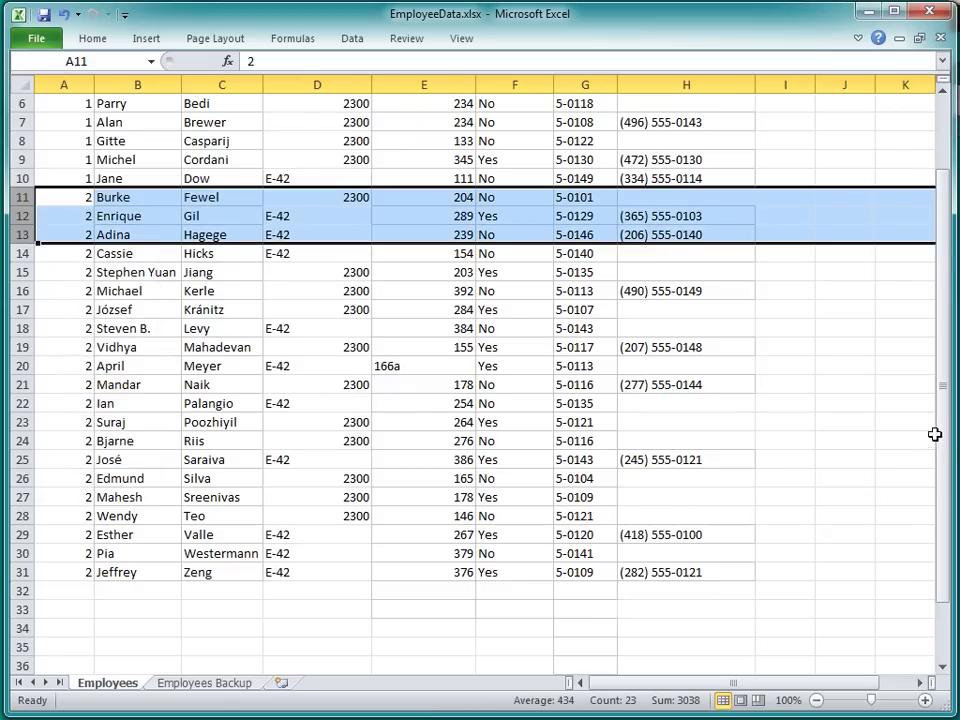
pyautogui.moveTo(934, 434); pyautogui.dragTo(938, 364)
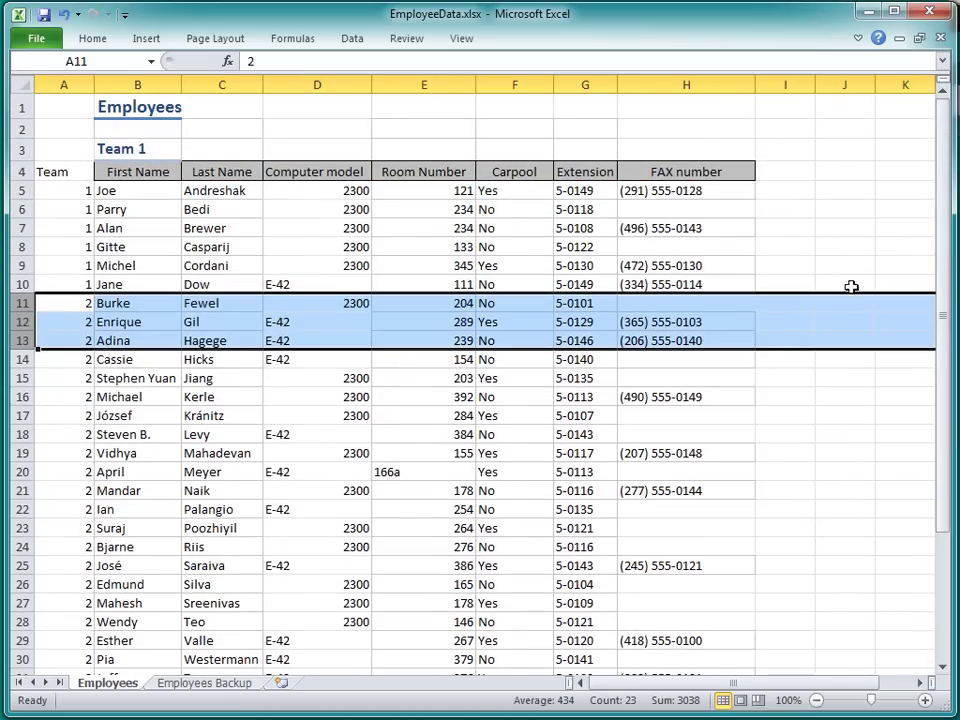
pyautogui.click(851, 283)
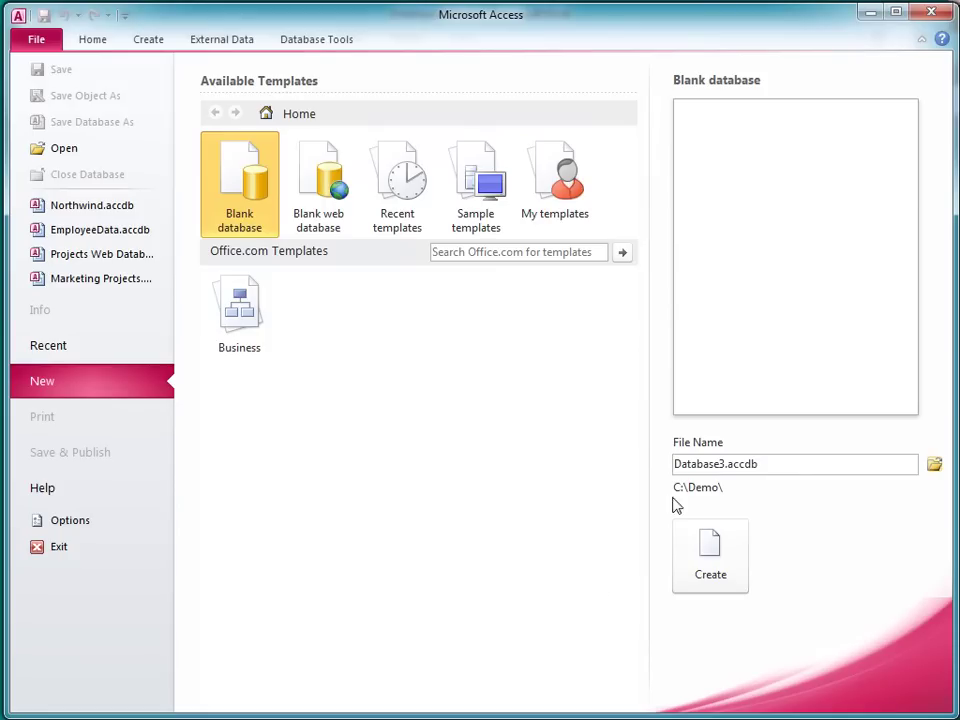
# Step: Create the blank database EmployeeData.accdb and close the default Table1
pyautogui.doubleClick(710, 463)
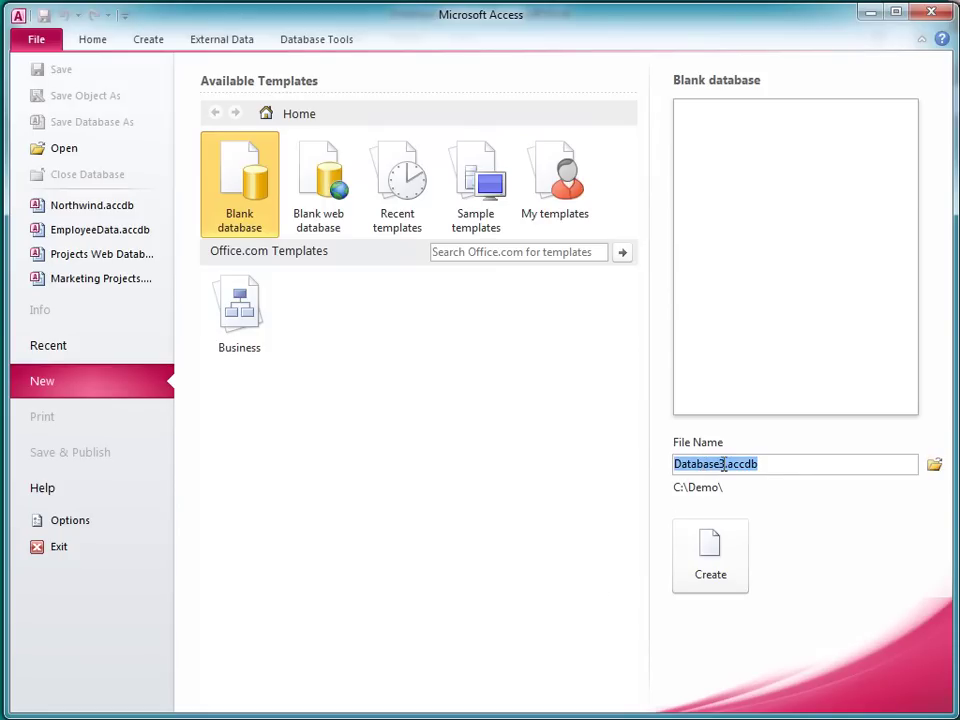
pyautogui.moveTo(721, 463); pyautogui.dragTo(667, 463)
pyautogui.write('Employee')
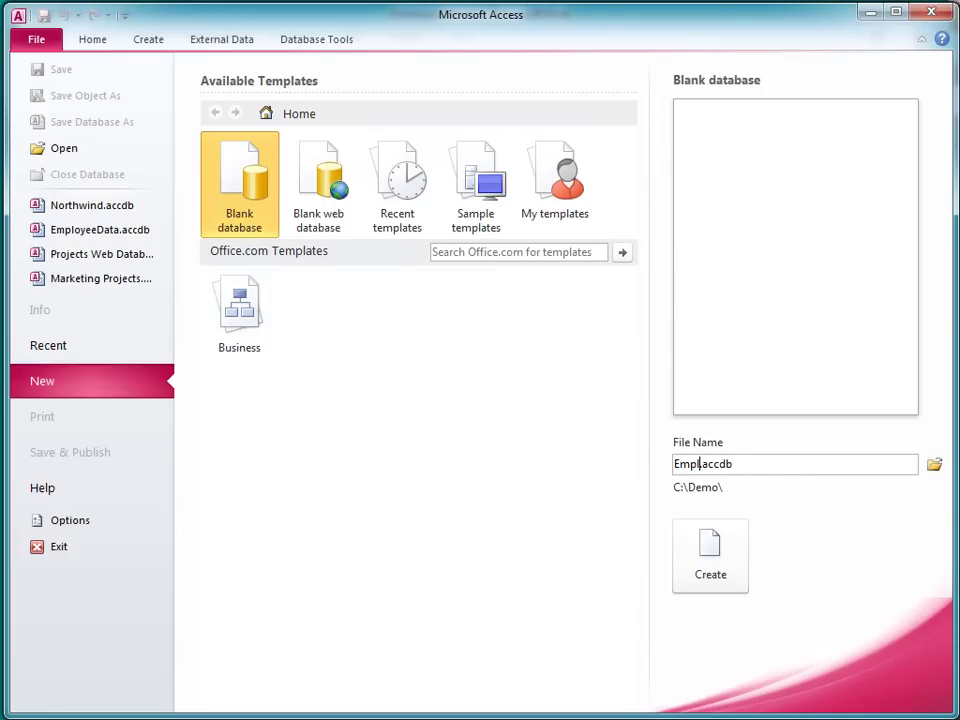
pyautogui.write('Data')
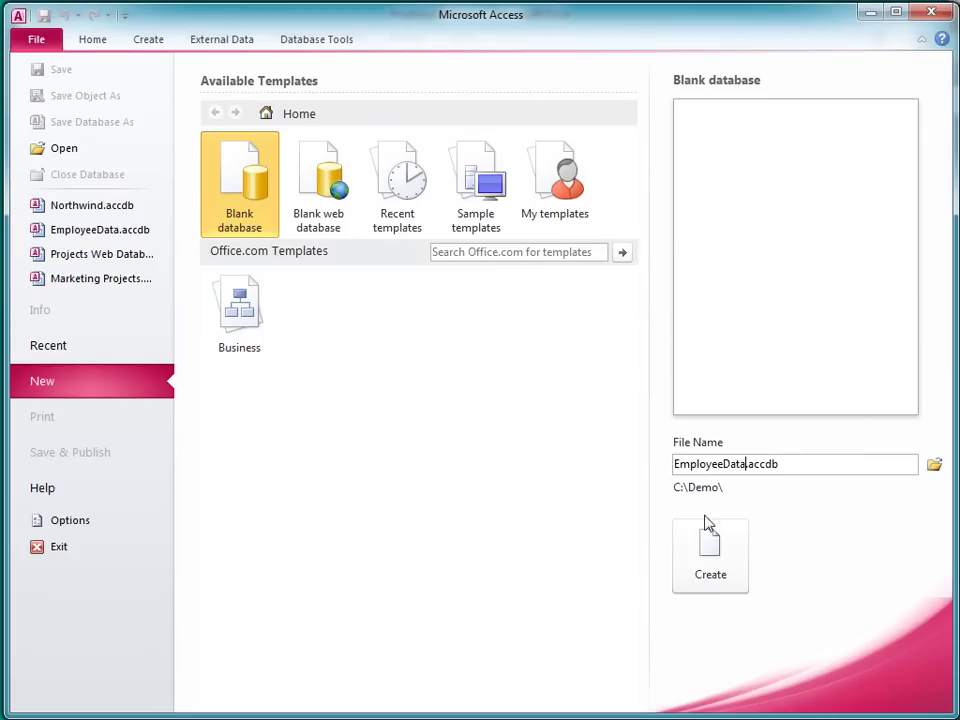
pyautogui.click(712, 545)
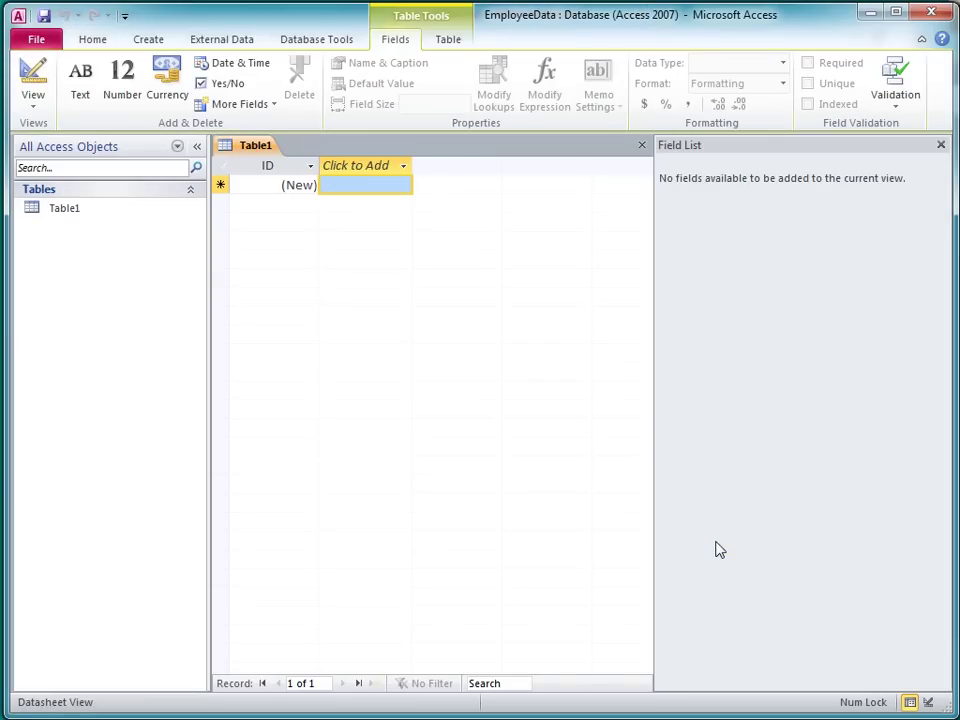
pyautogui.click(642, 148)
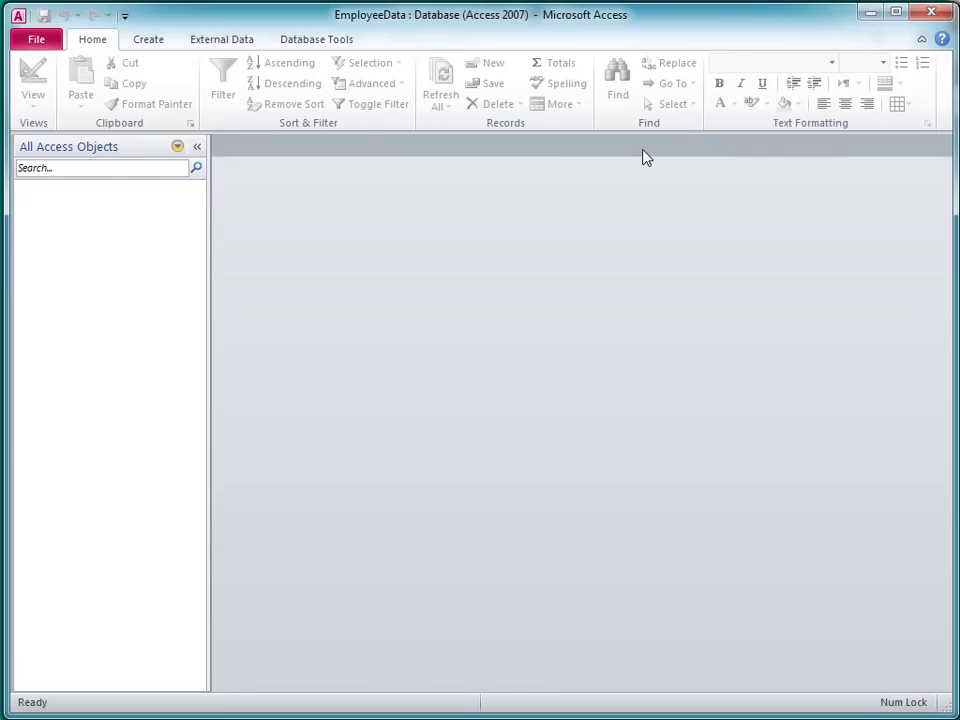
pyautogui.click(244, 41)
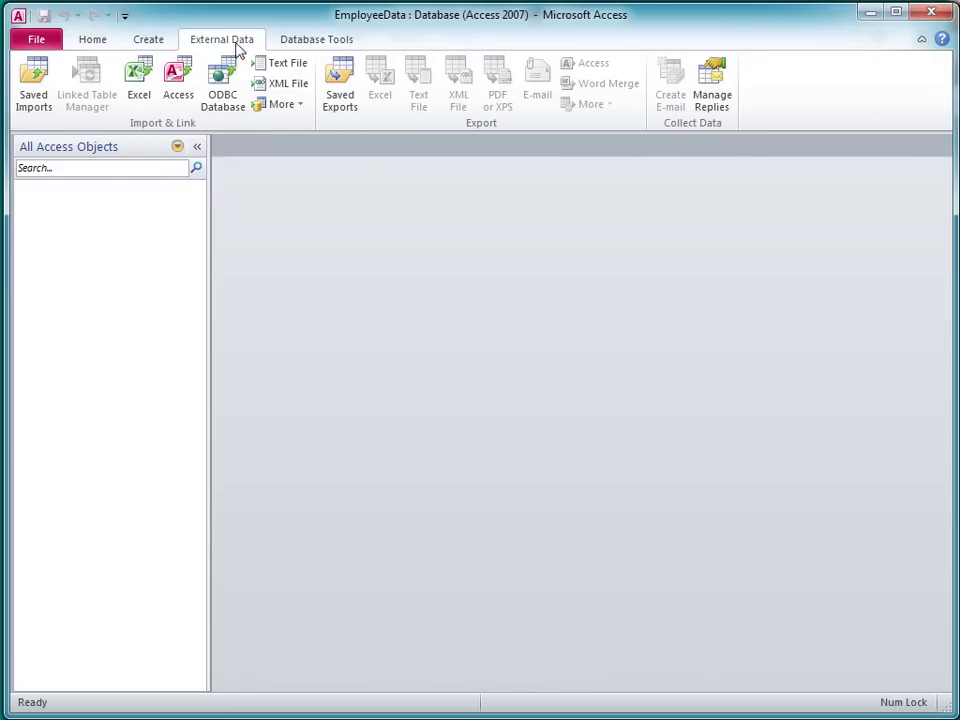
pyautogui.click(138, 85)
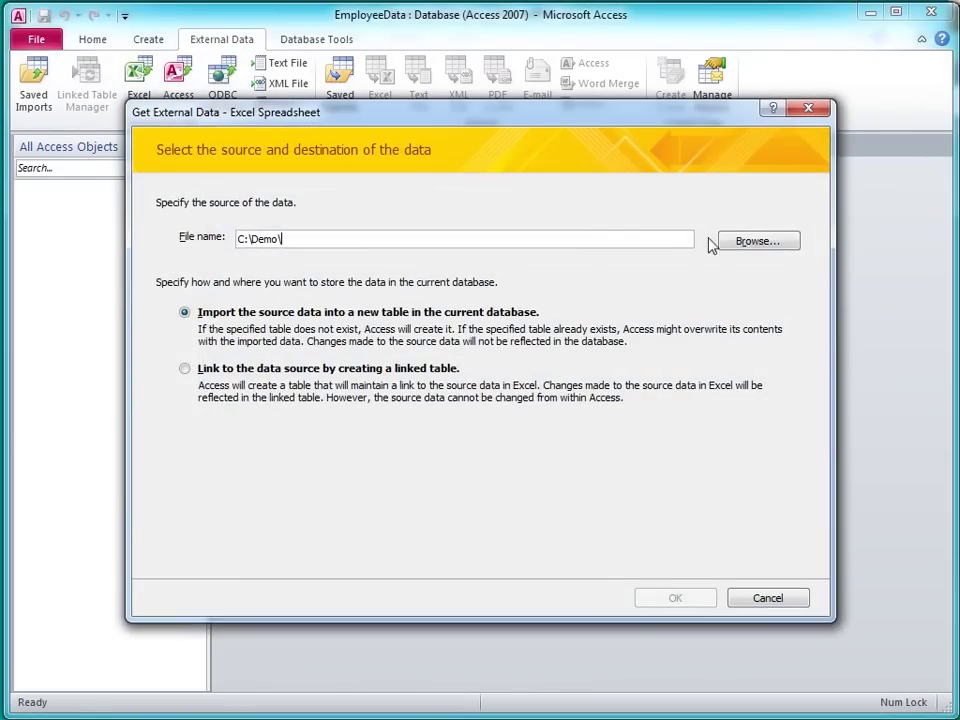
pyautogui.click(745, 250)
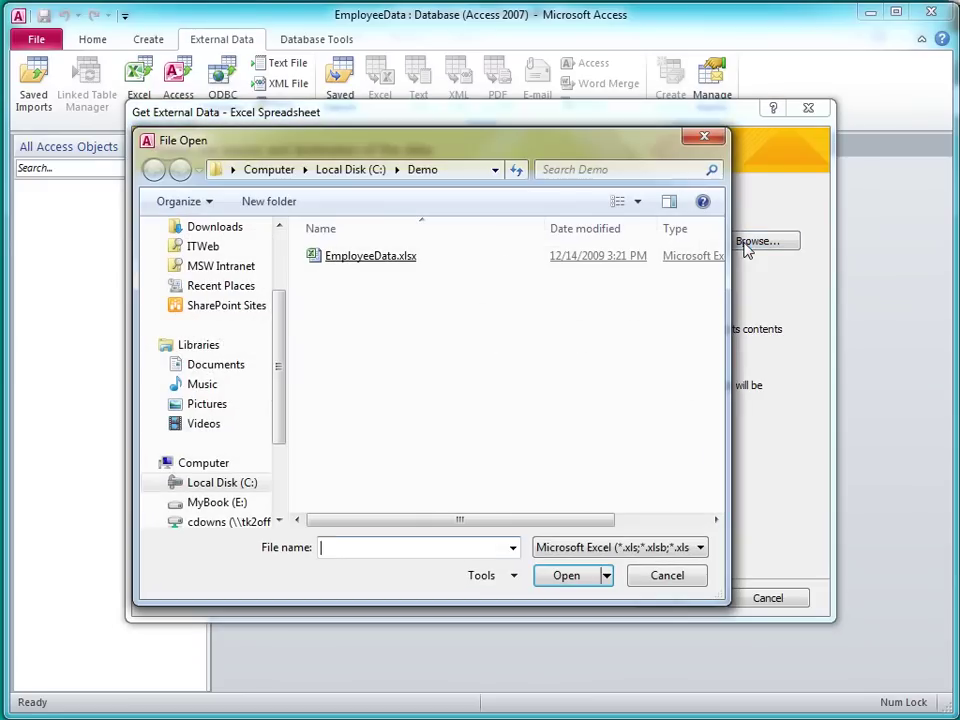
pyautogui.doubleClick(418, 267)
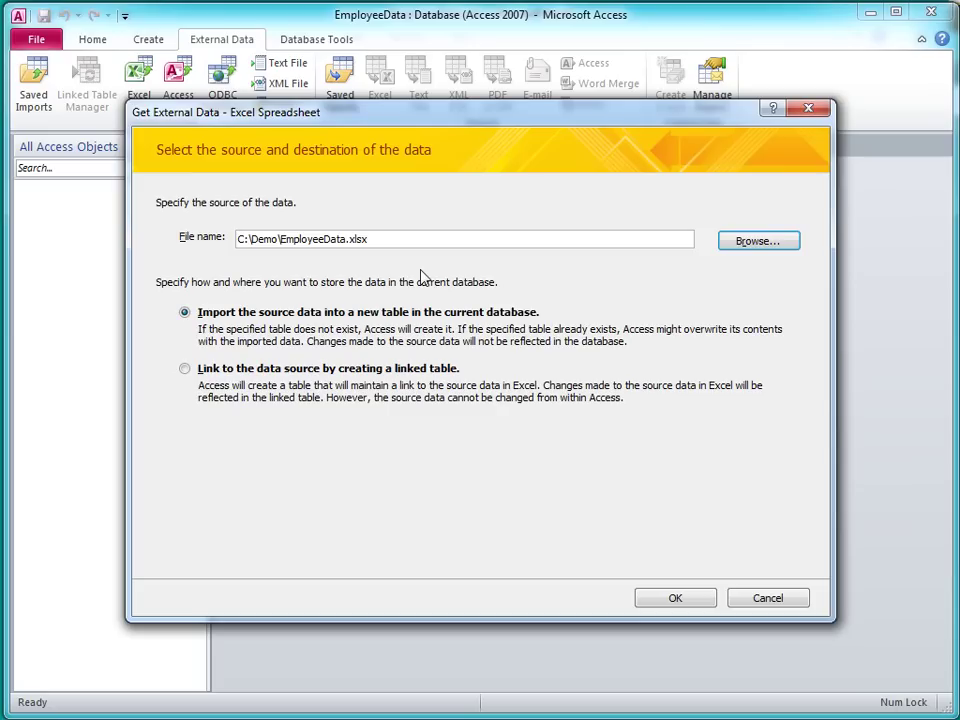
pyautogui.click(771, 598)
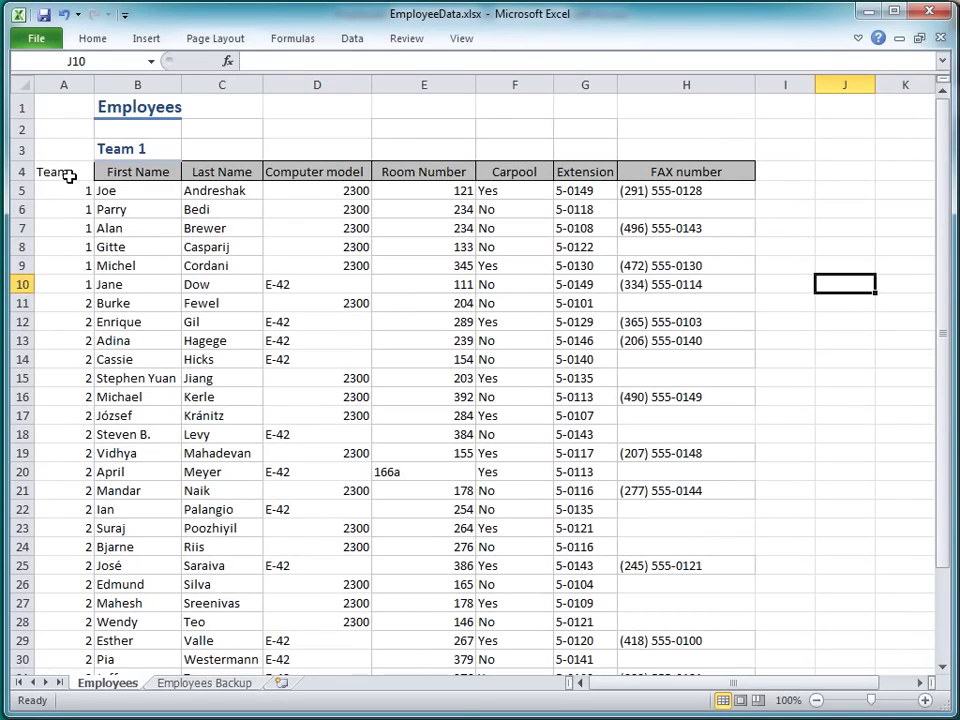
# Step: Copy the employee list in A4:H31, headings included
pyautogui.moveTo(71, 178); pyautogui.dragTo(652, 632)
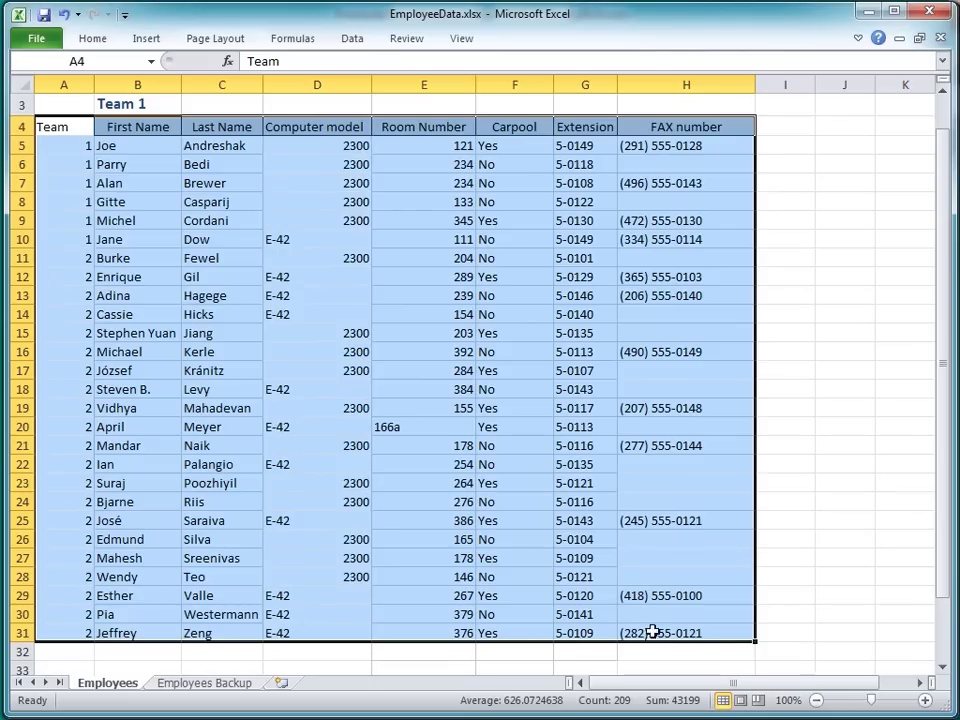
pyautogui.rightClick(466, 385)
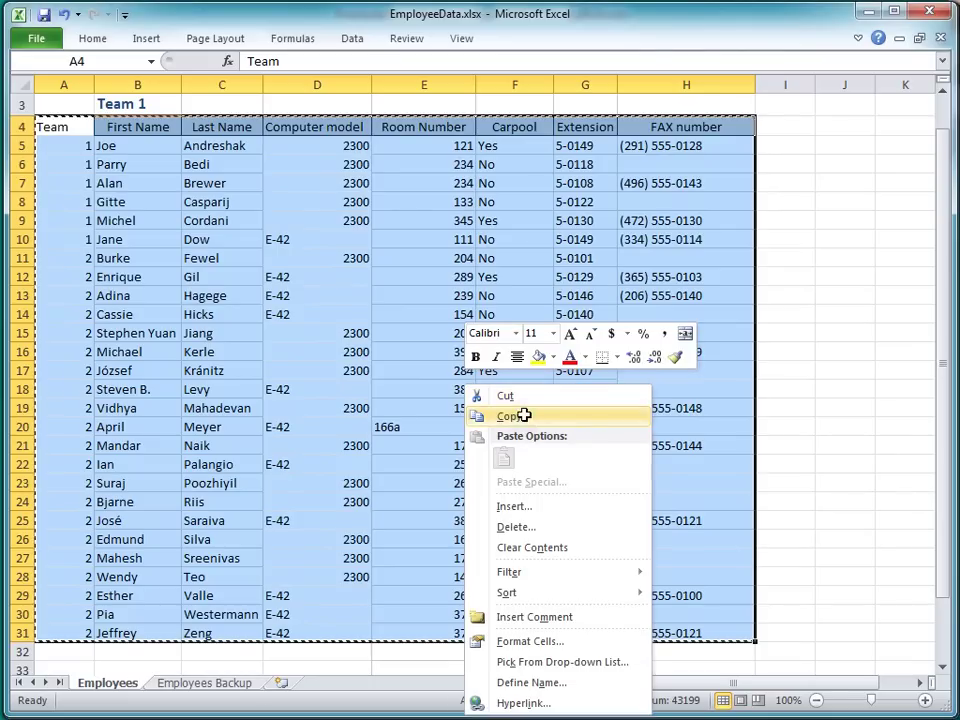
pyautogui.click(524, 419)
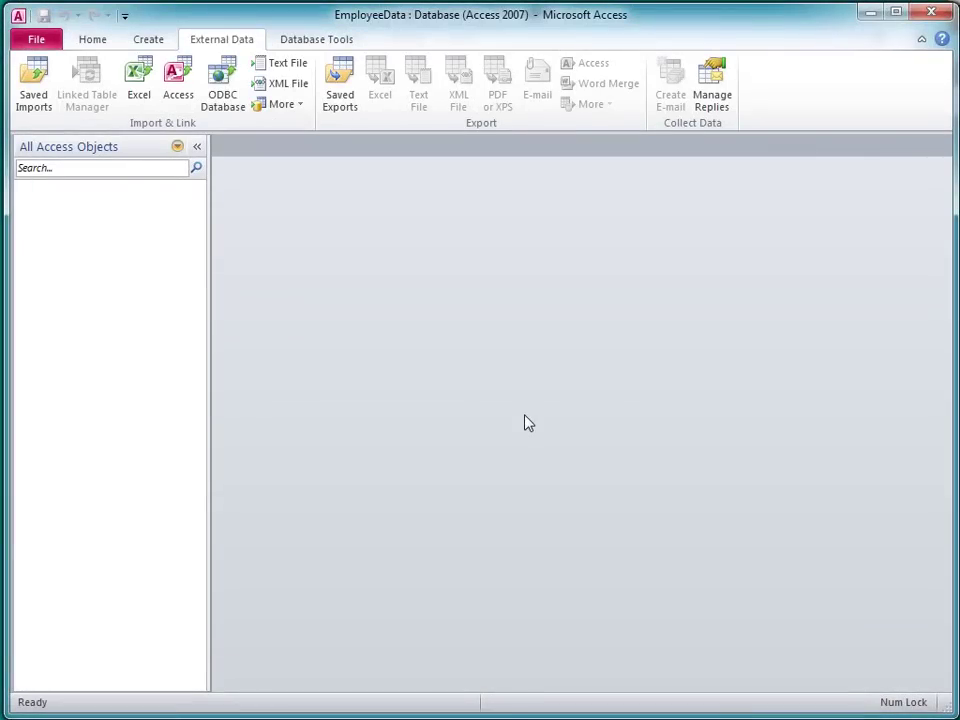
# Step: Paste the employee data into the Navigation Pane as a table, using the first row as headings
pyautogui.rightClick(147, 302)
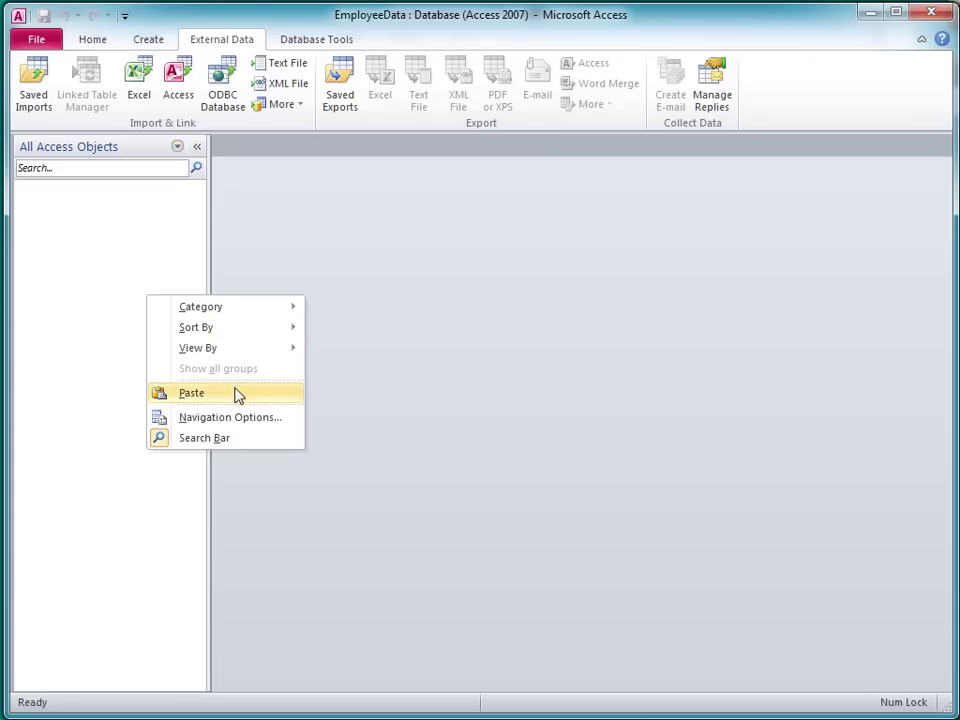
pyautogui.click(240, 399)
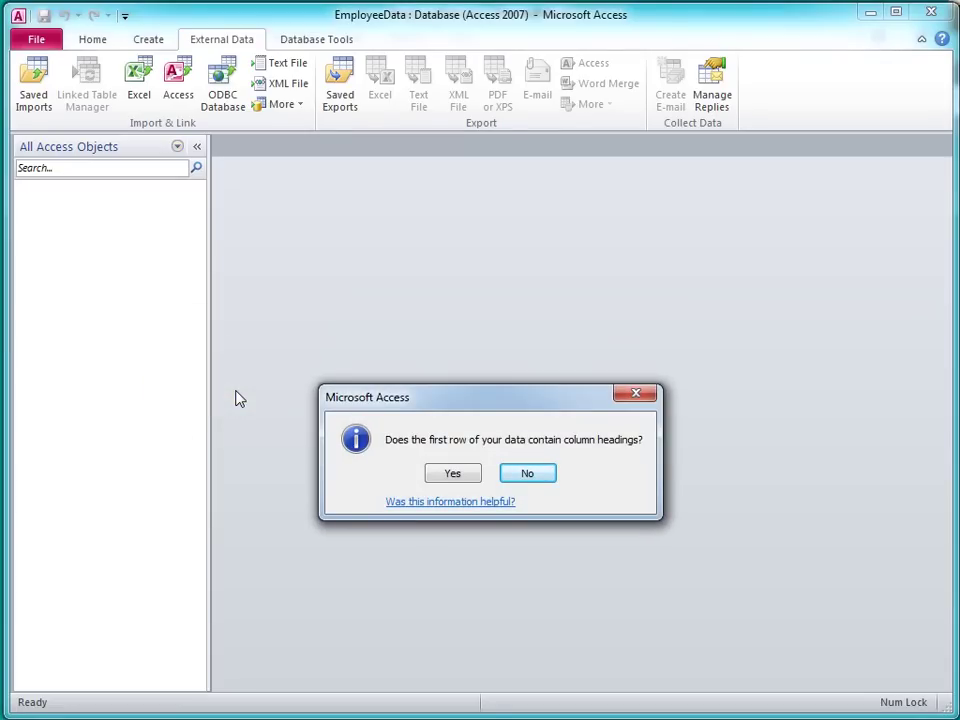
pyautogui.click(450, 473)
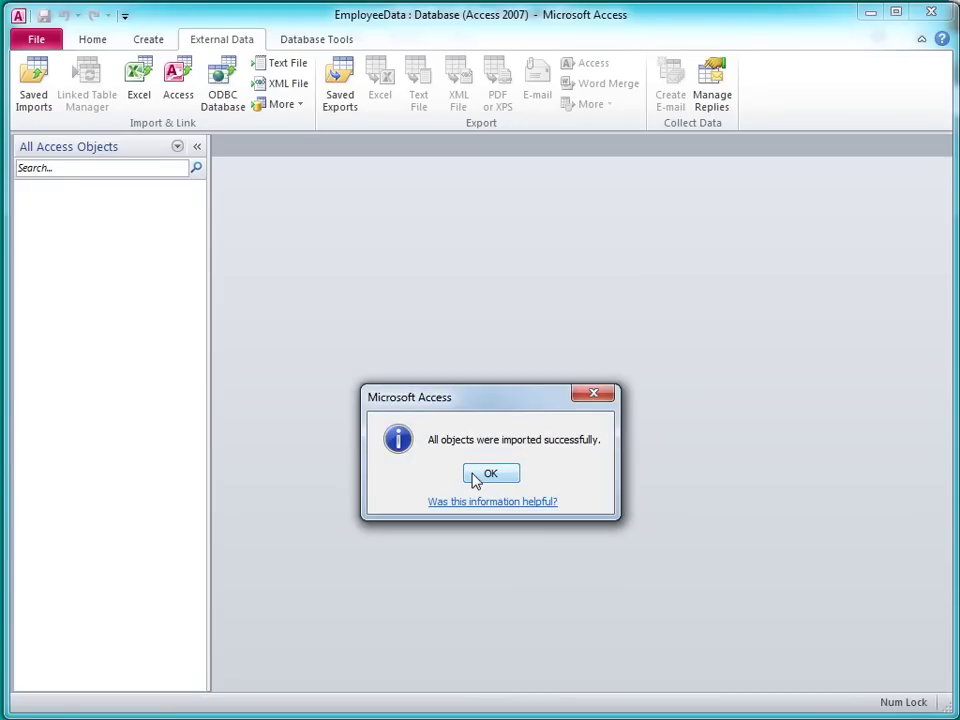
pyautogui.click(476, 477)
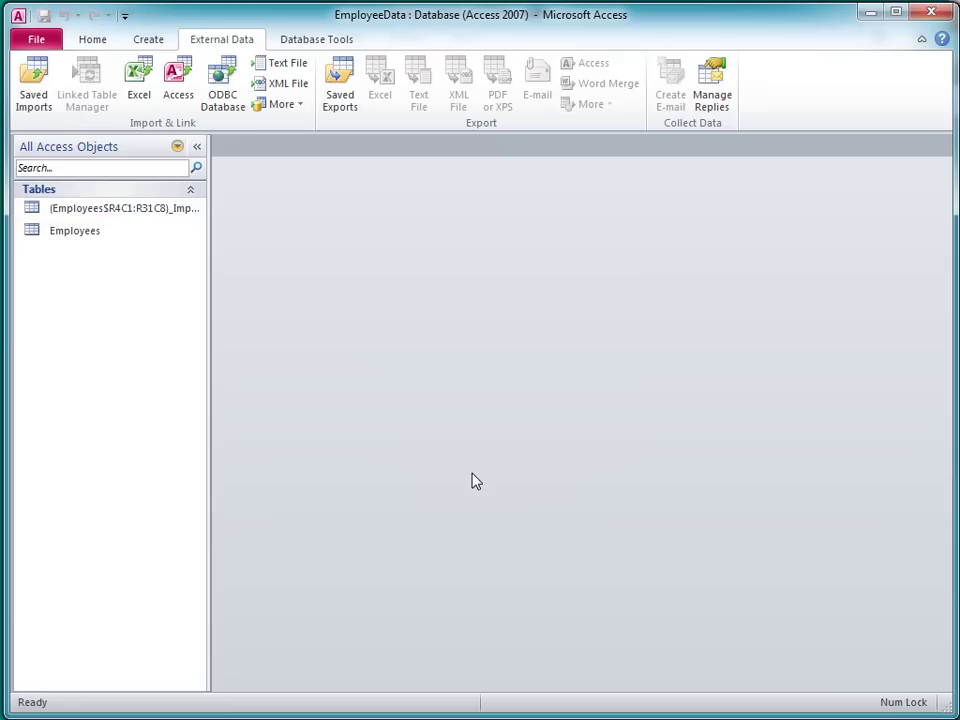
# Step: Open the Employees table and review the Team, Last Name, Carpool columns and record 16's blank Room Number
pyautogui.click(88, 236)
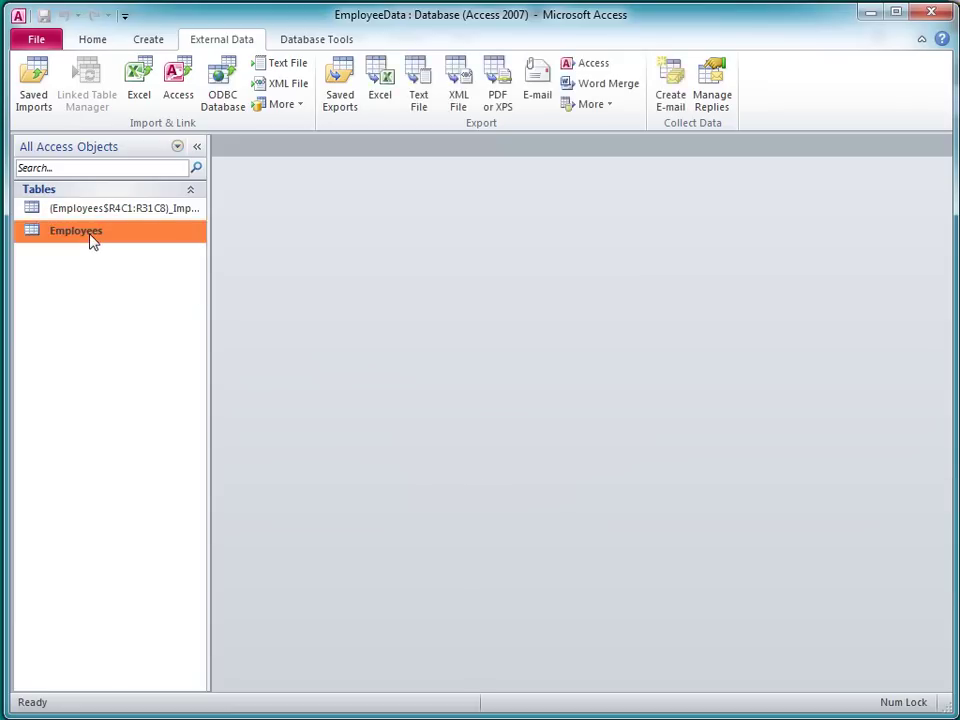
pyautogui.doubleClick(88, 236)
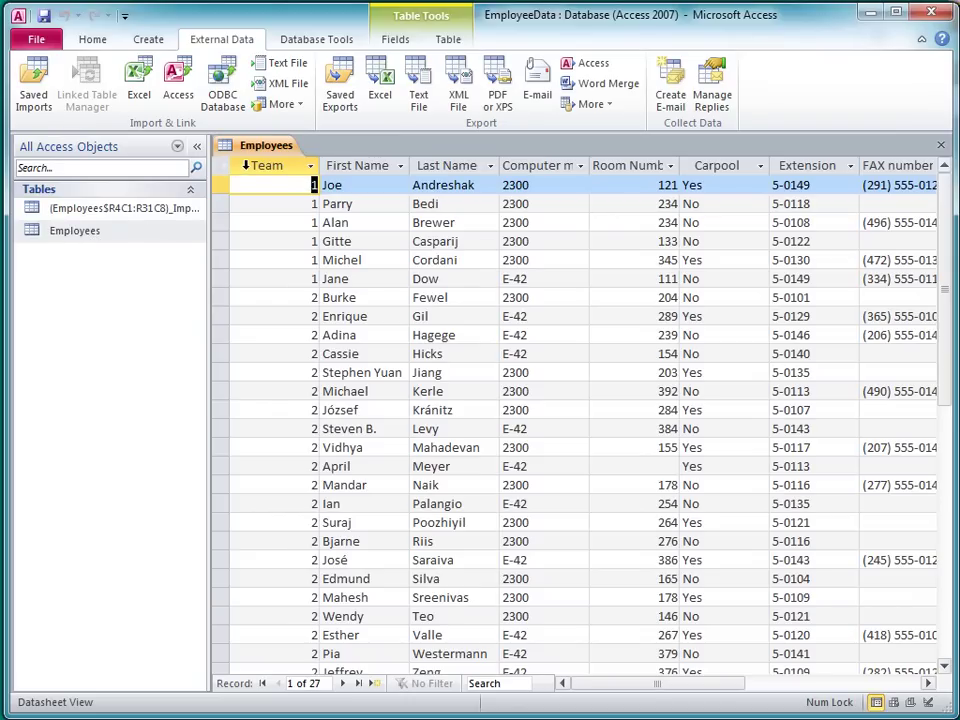
pyautogui.click(250, 170)
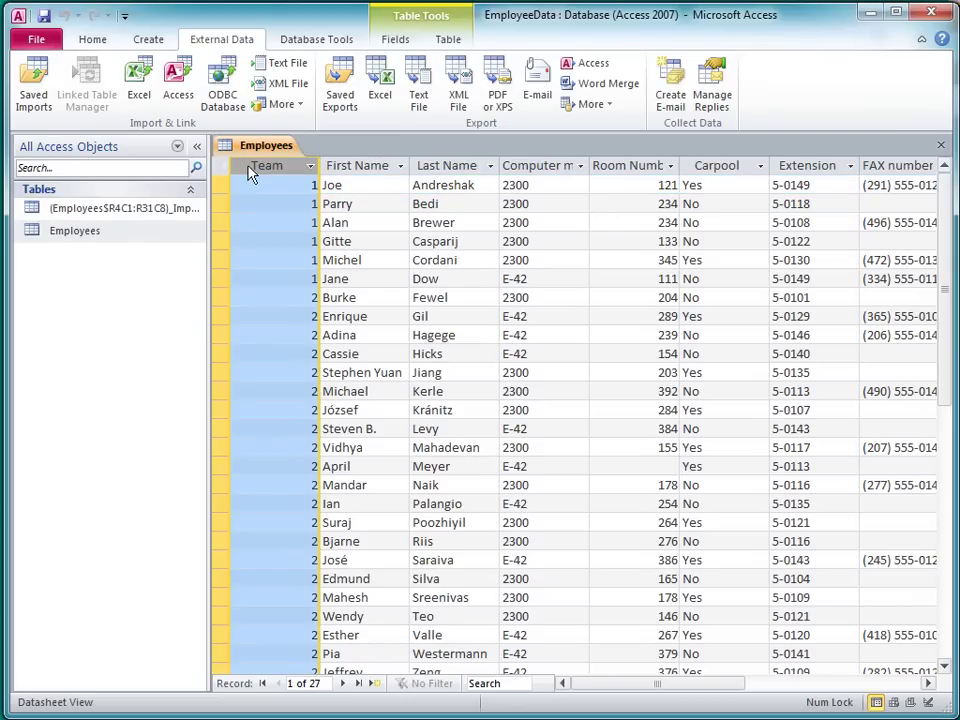
pyautogui.click(444, 168)
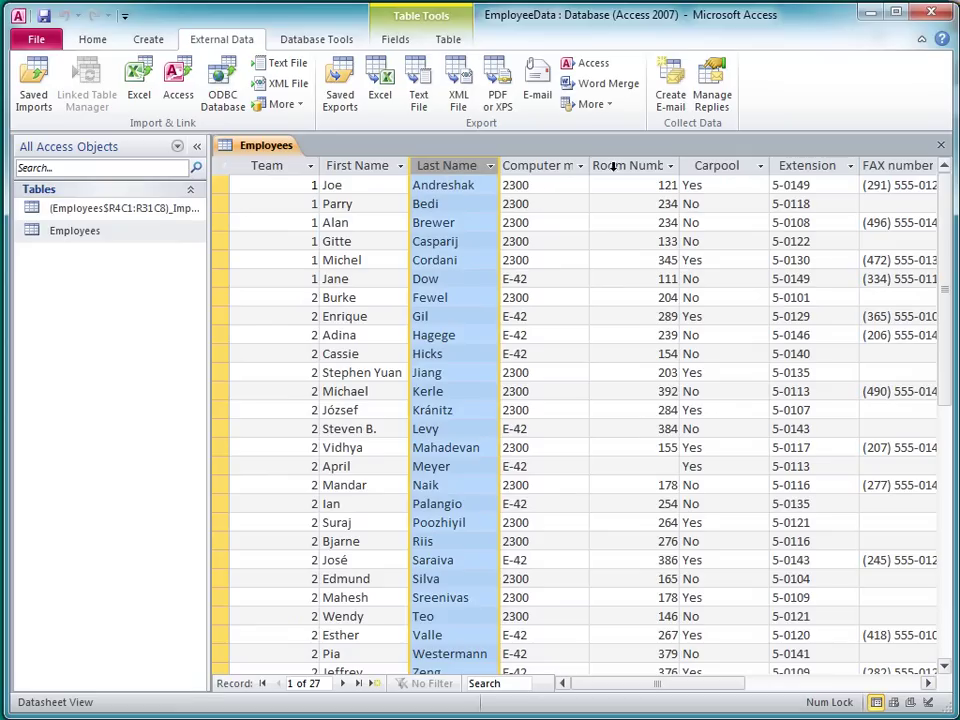
pyautogui.click(700, 172)
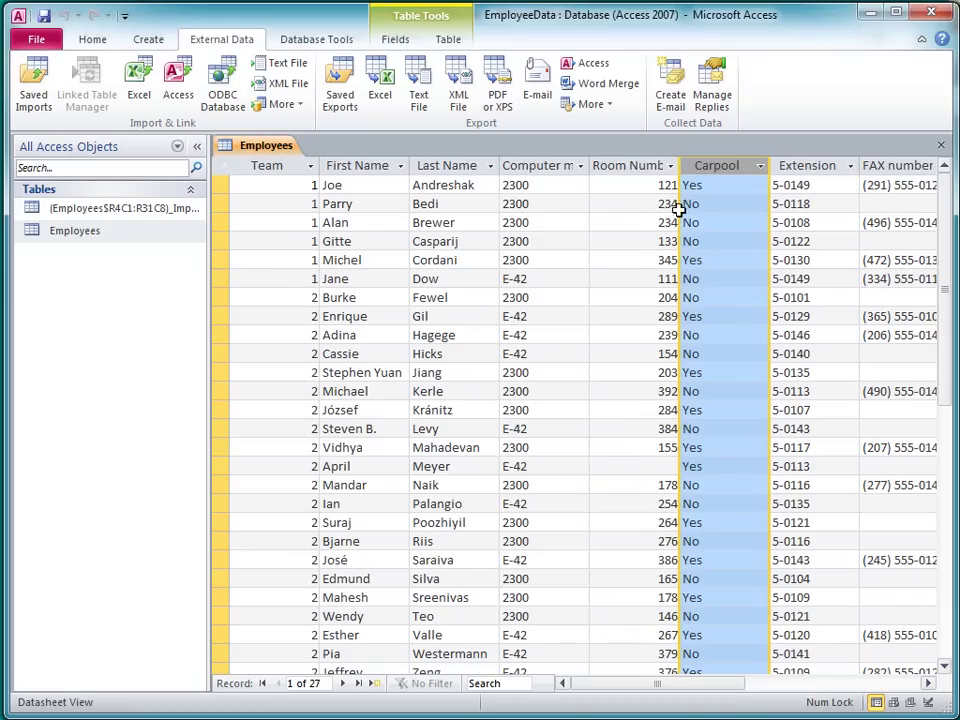
pyautogui.click(622, 464)
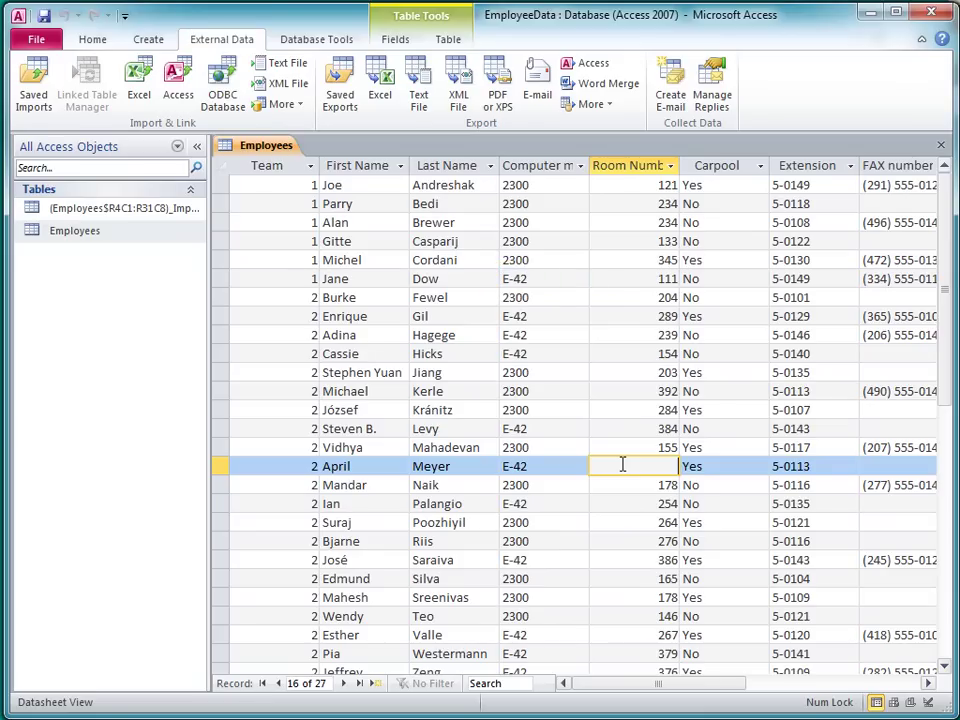
# Step: Open the import errors table, auto-fit its columns to read the Room Number failure, then close it
pyautogui.click(130, 217)
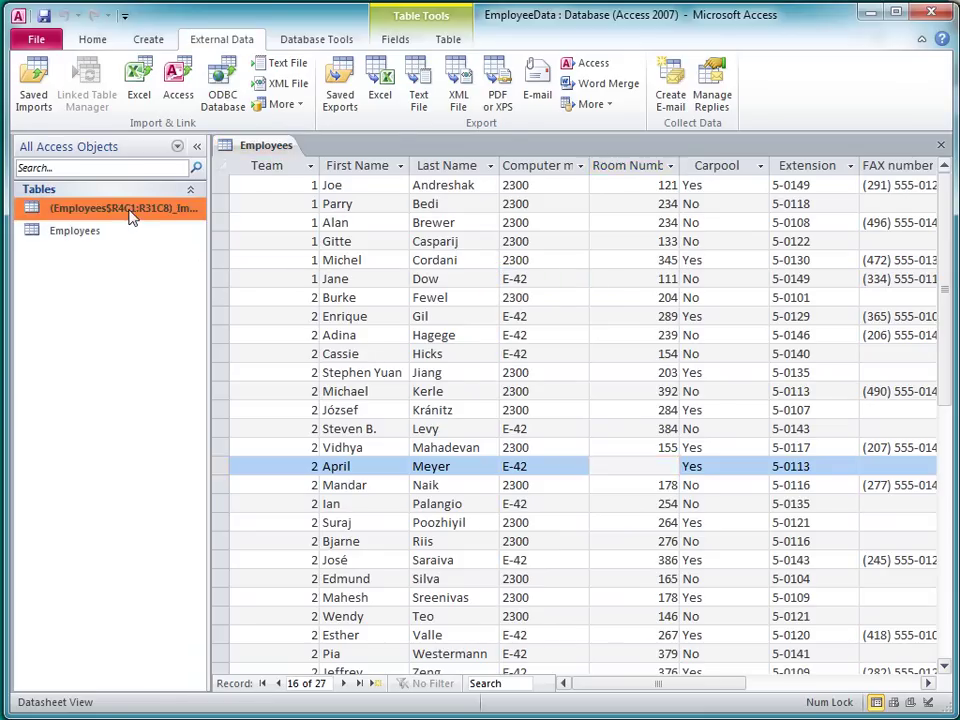
pyautogui.doubleClick(130, 217)
pyautogui.moveTo(408, 168); pyautogui.dragTo(418, 169)
pyautogui.doubleClick(418, 169)
pyautogui.click(424, 206)
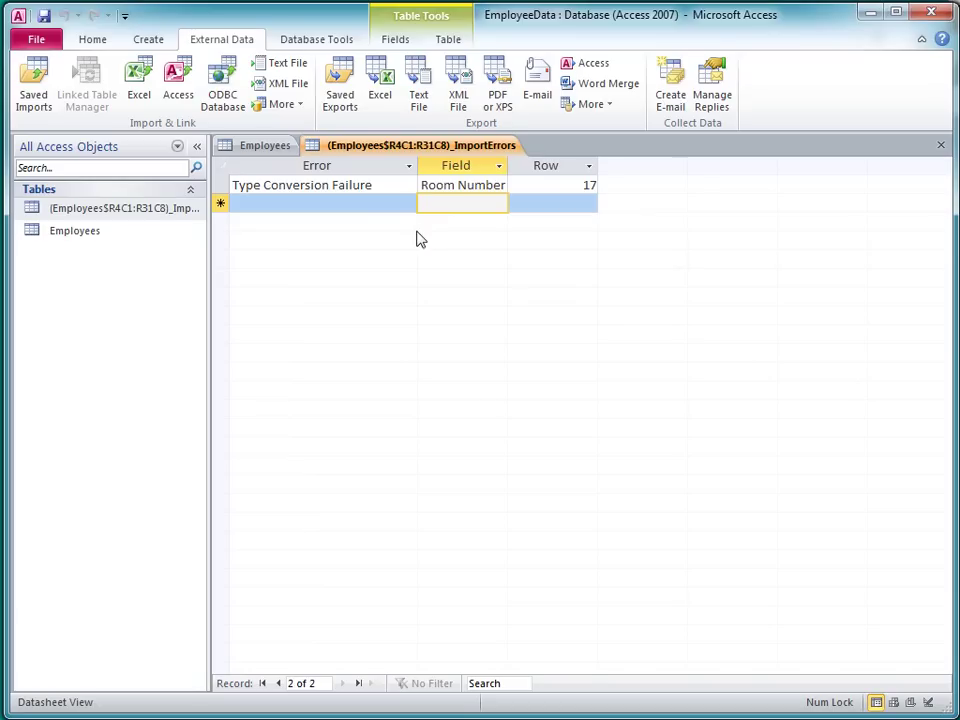
pyautogui.click(940, 146)
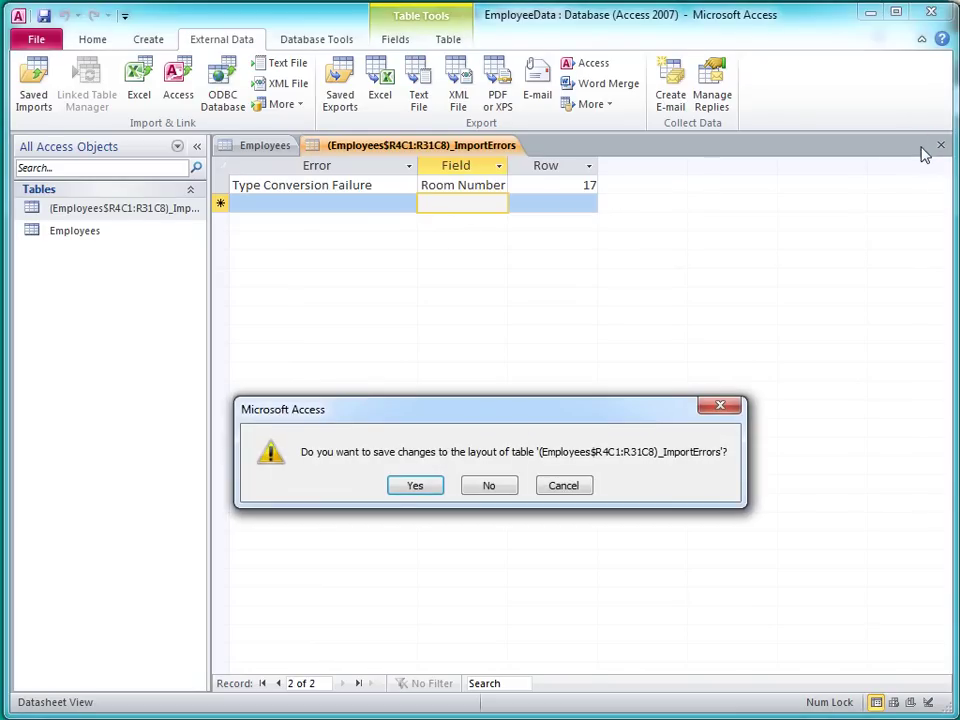
pyautogui.click(487, 485)
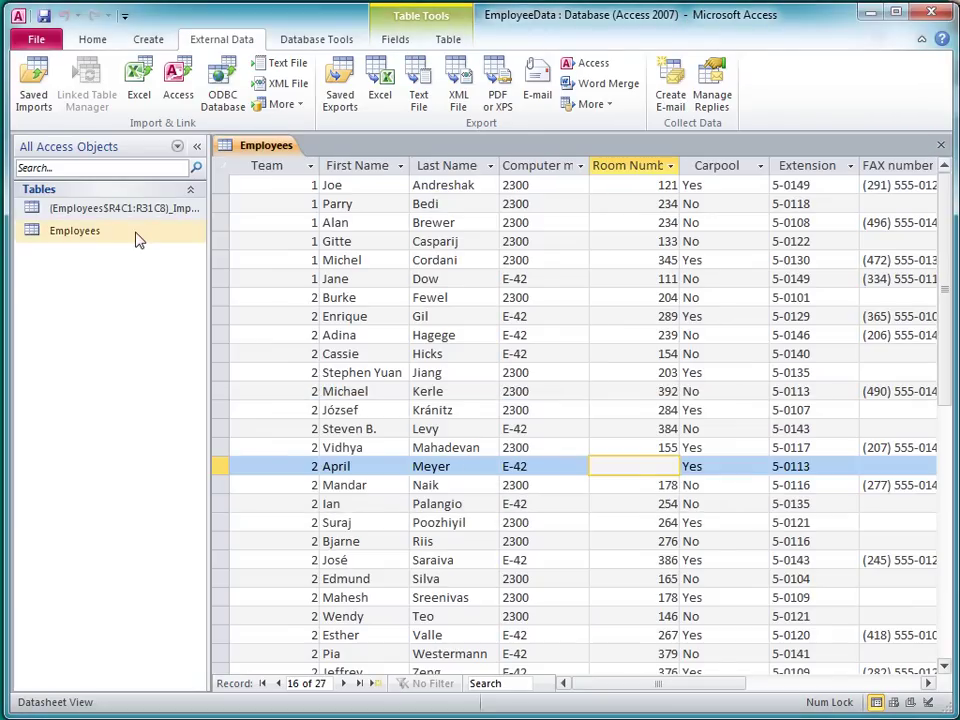
# Step: Delete the import errors table from the database
pyautogui.rightClick(115, 209)
pyautogui.click(168, 375)
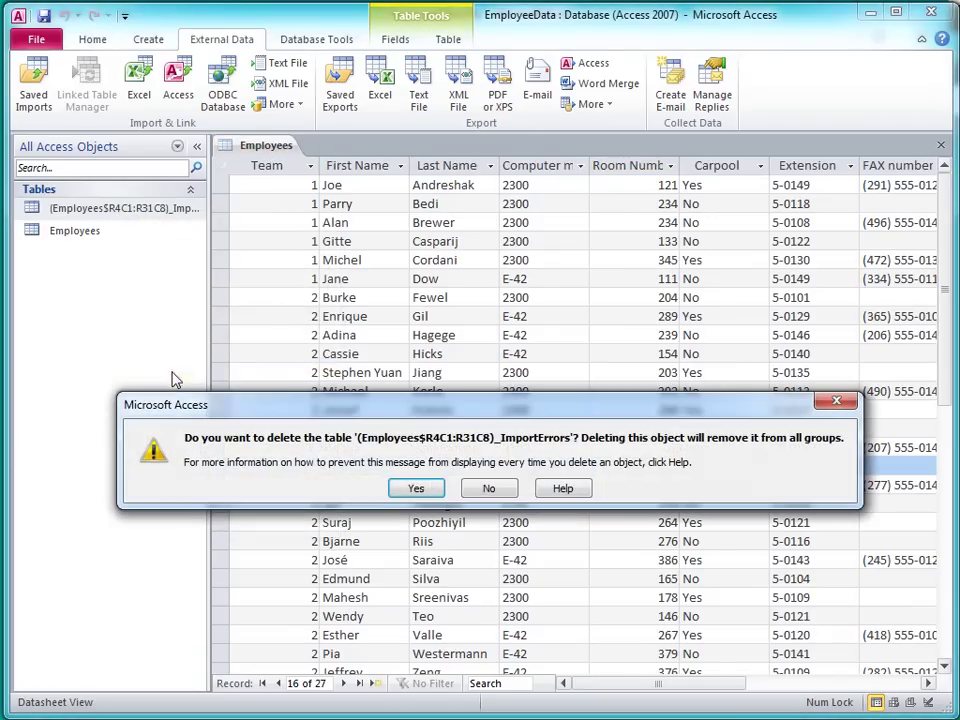
pyautogui.click(415, 488)
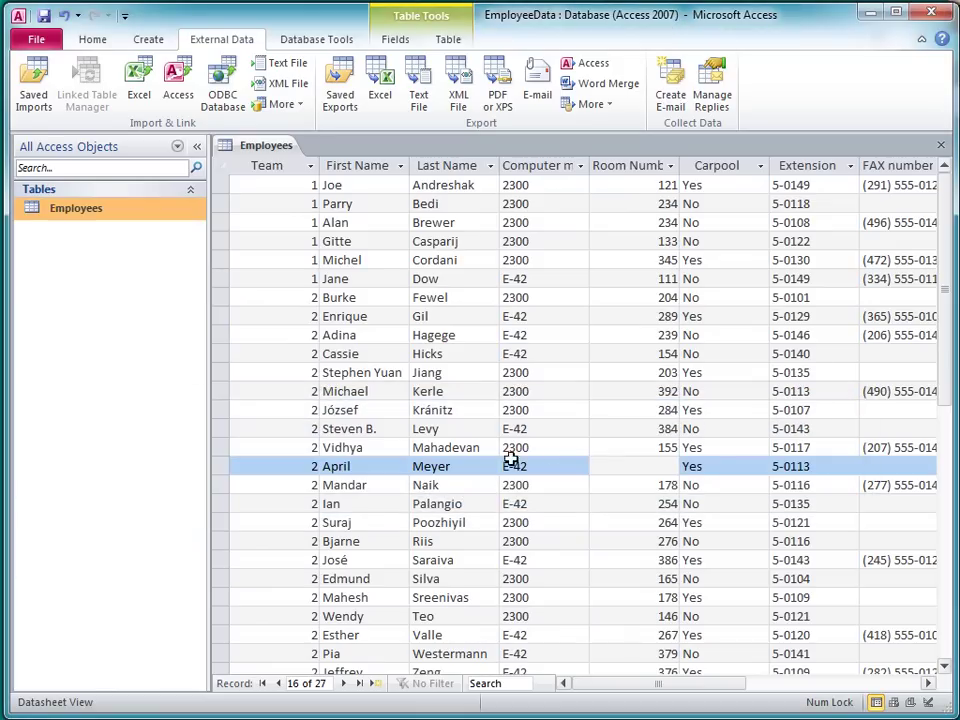
# Step: Change Room Number's data type to Text and enter 166a for record 16
pyautogui.click(640, 464)
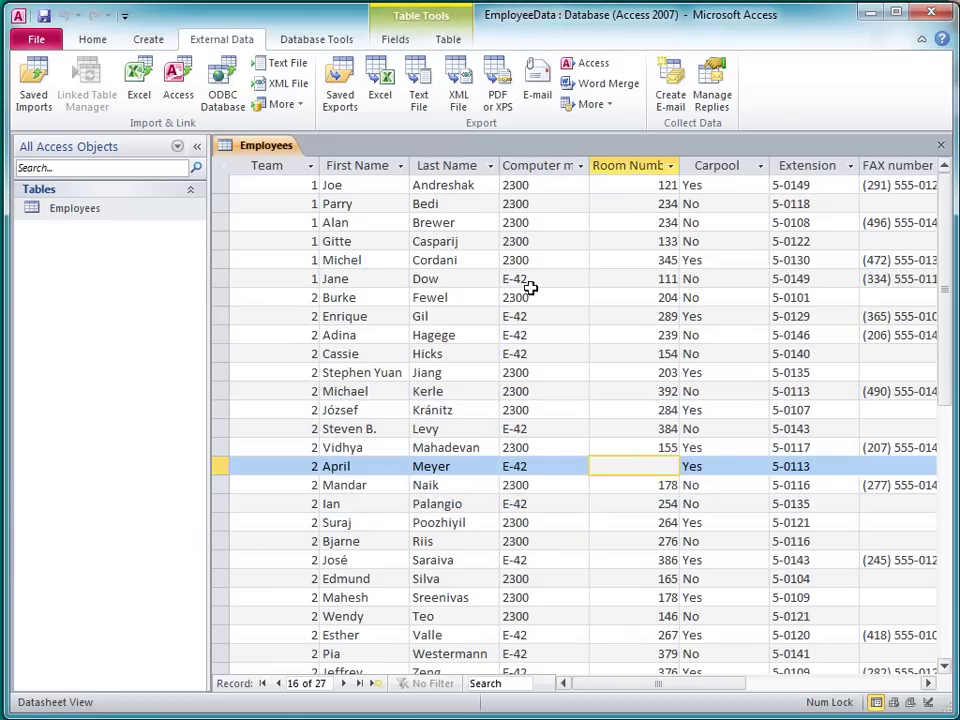
pyautogui.click(396, 42)
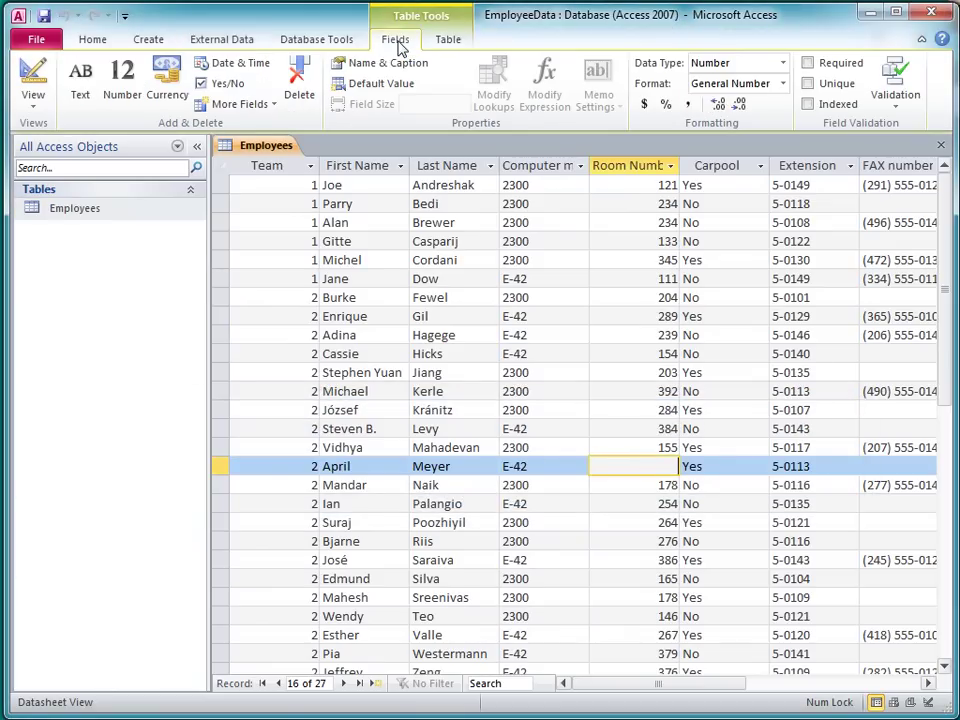
pyautogui.click(783, 66)
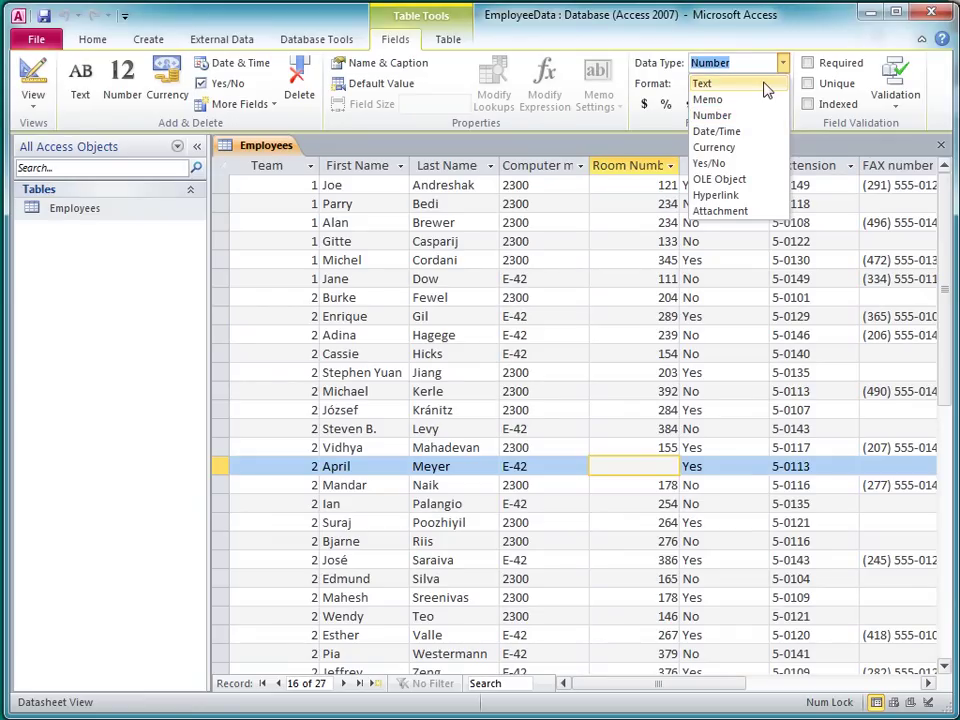
pyautogui.click(766, 88)
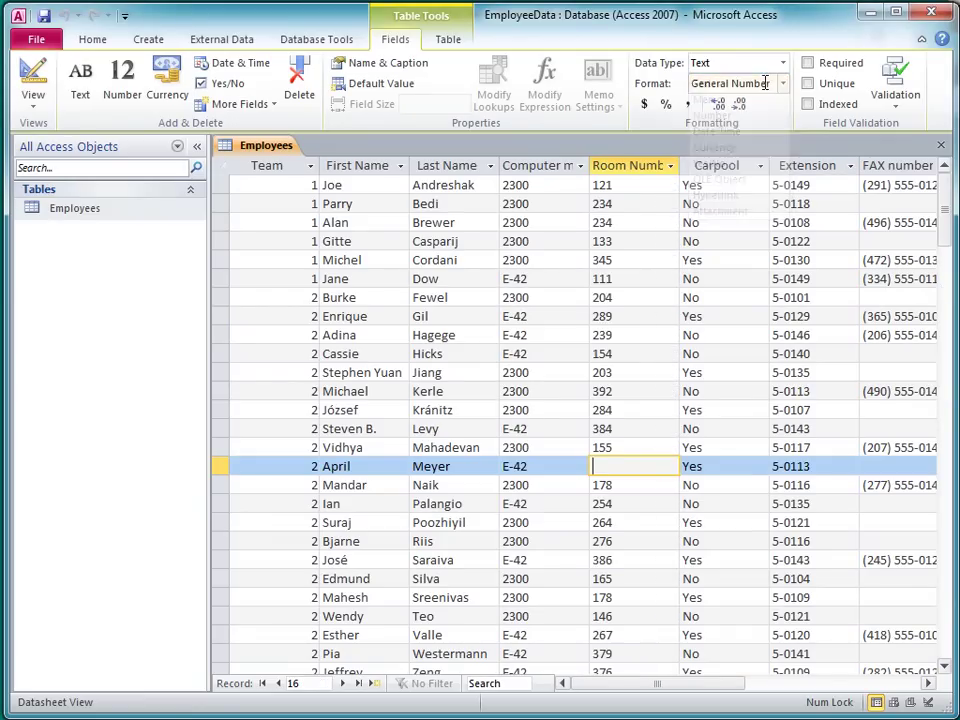
pyautogui.write('166')
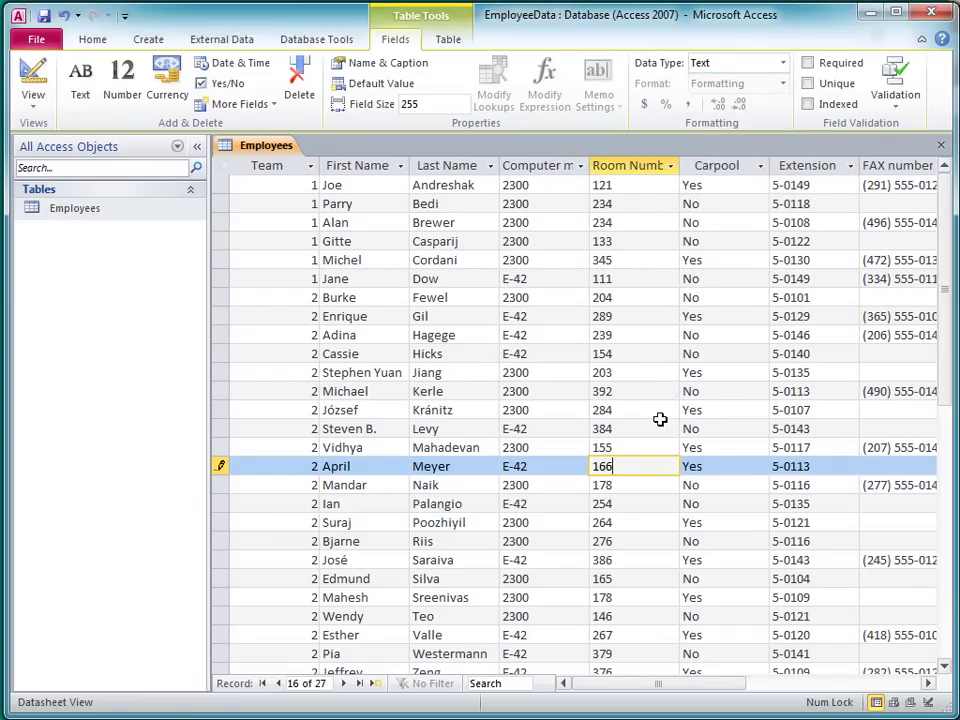
pyautogui.write('a')
pyautogui.press('Down')
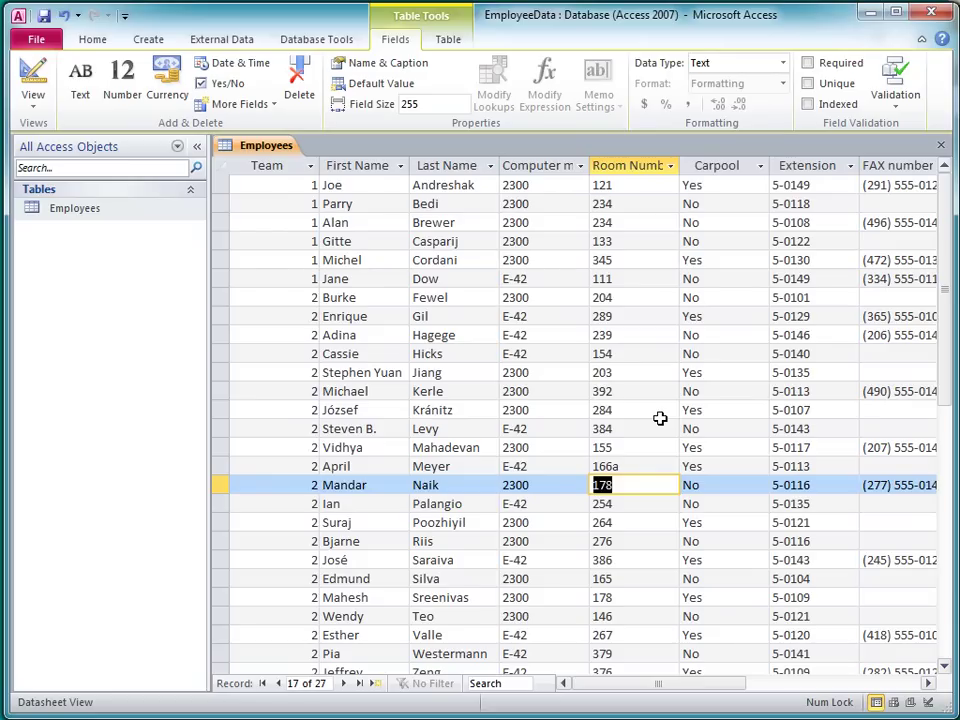
# Step: Set the Carpool field's data type to Yes/No, accepting the data-loss warning
pyautogui.click(708, 393)
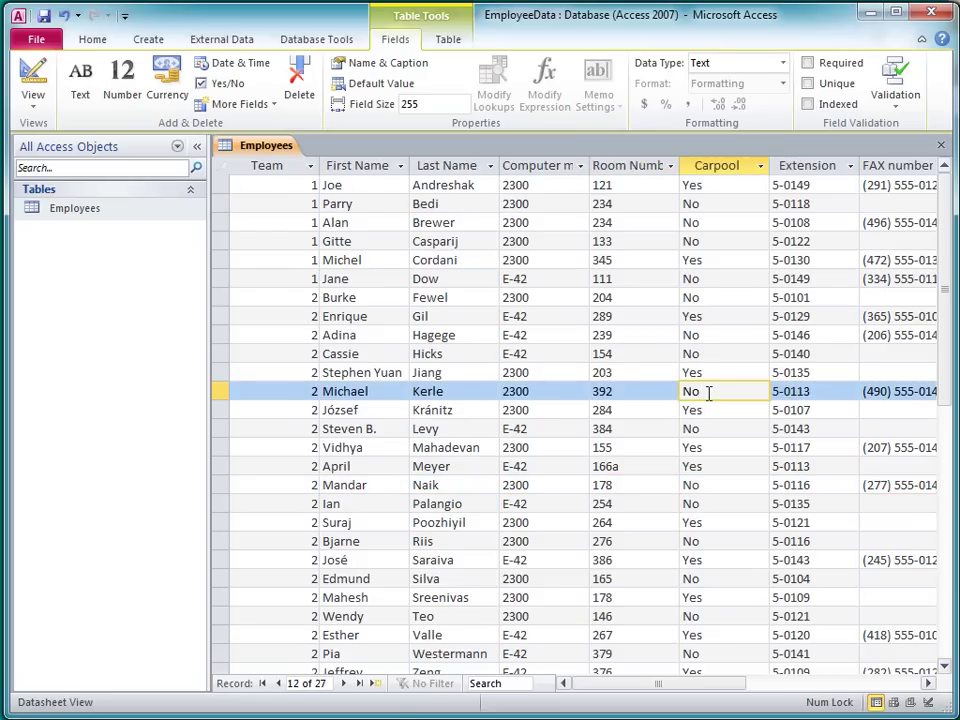
pyautogui.click(784, 63)
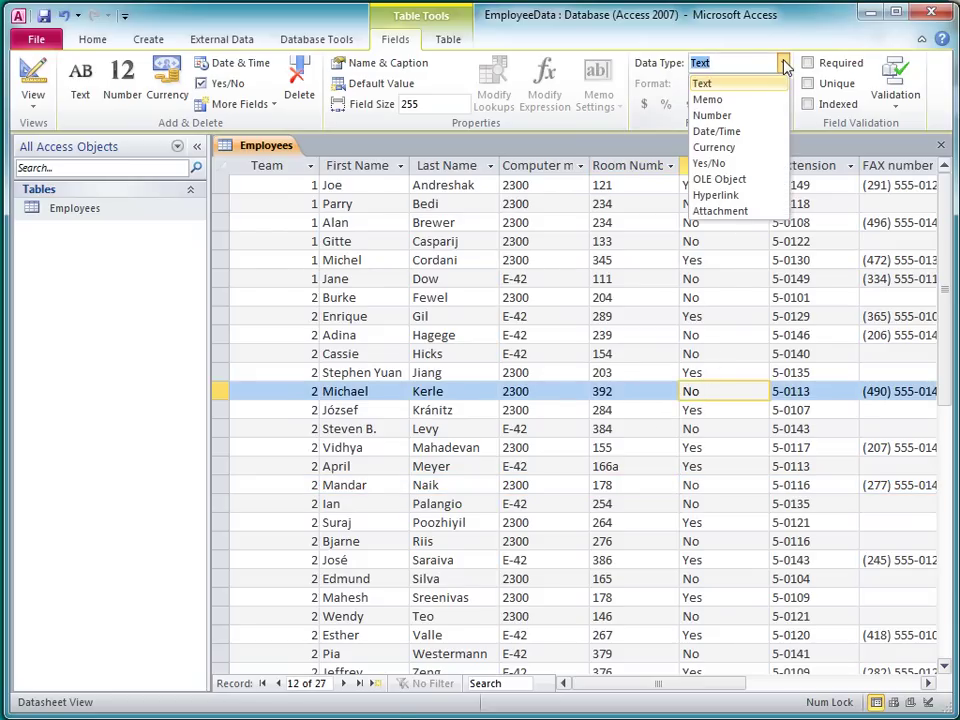
pyautogui.click(758, 163)
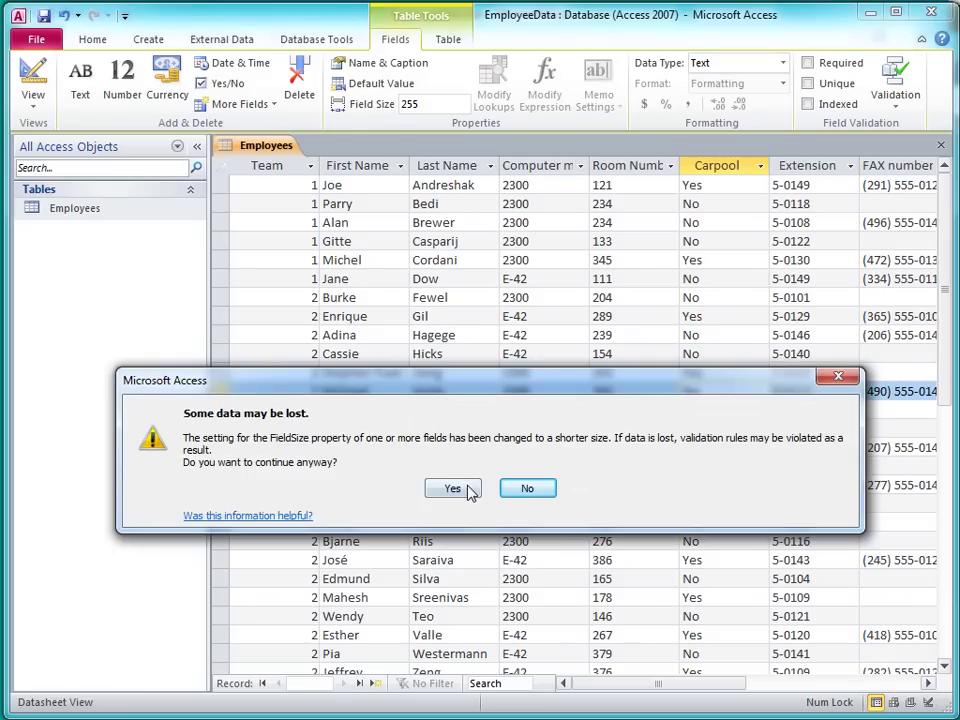
pyautogui.click(453, 488)
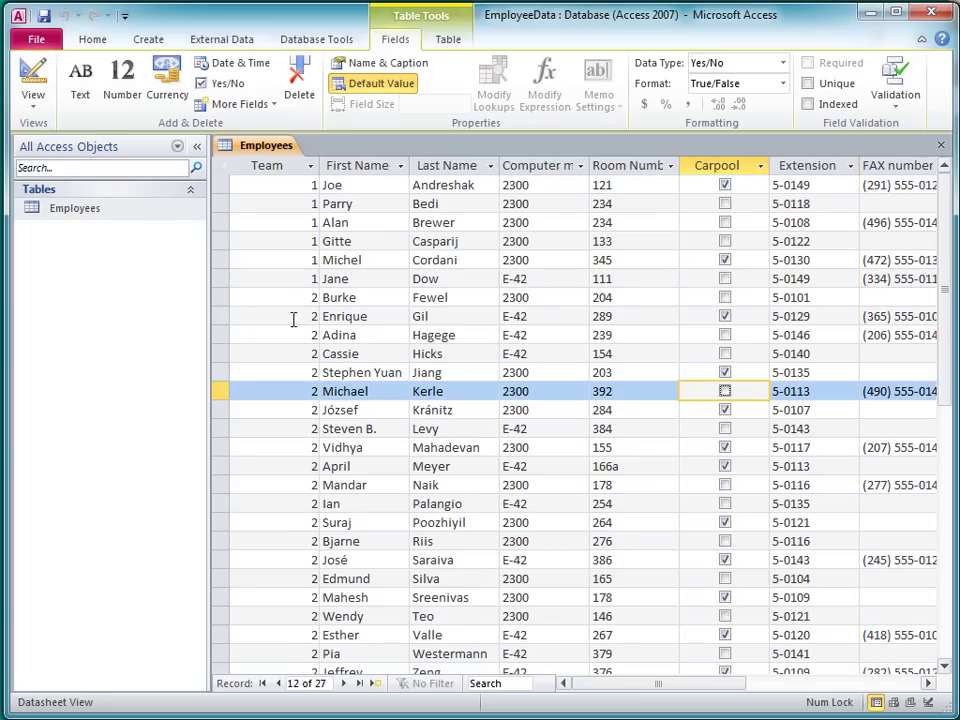
# Step: In Design View, add a new field named ID with the AutoNumber data type
pyautogui.click(34, 88)
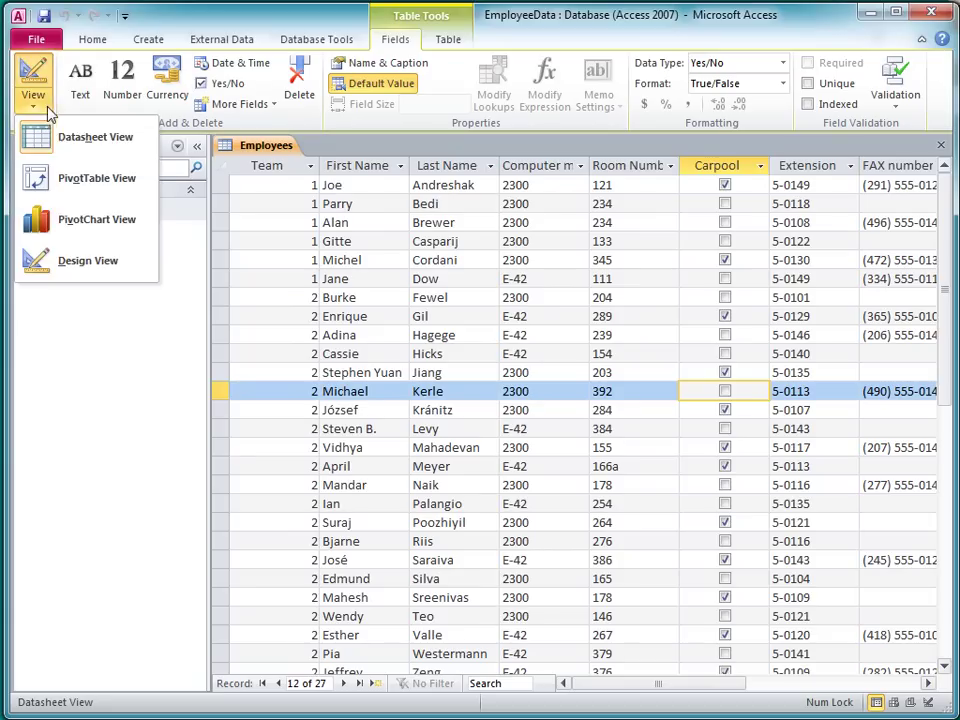
pyautogui.click(100, 261)
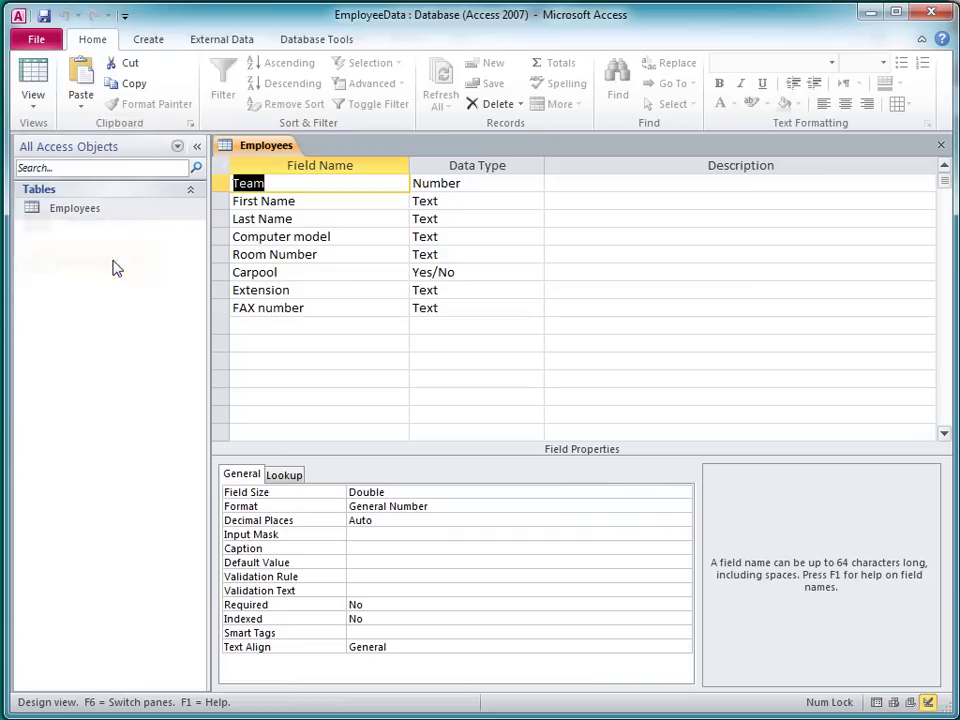
pyautogui.click(264, 326)
pyautogui.write('ID')
pyautogui.press('Tab')
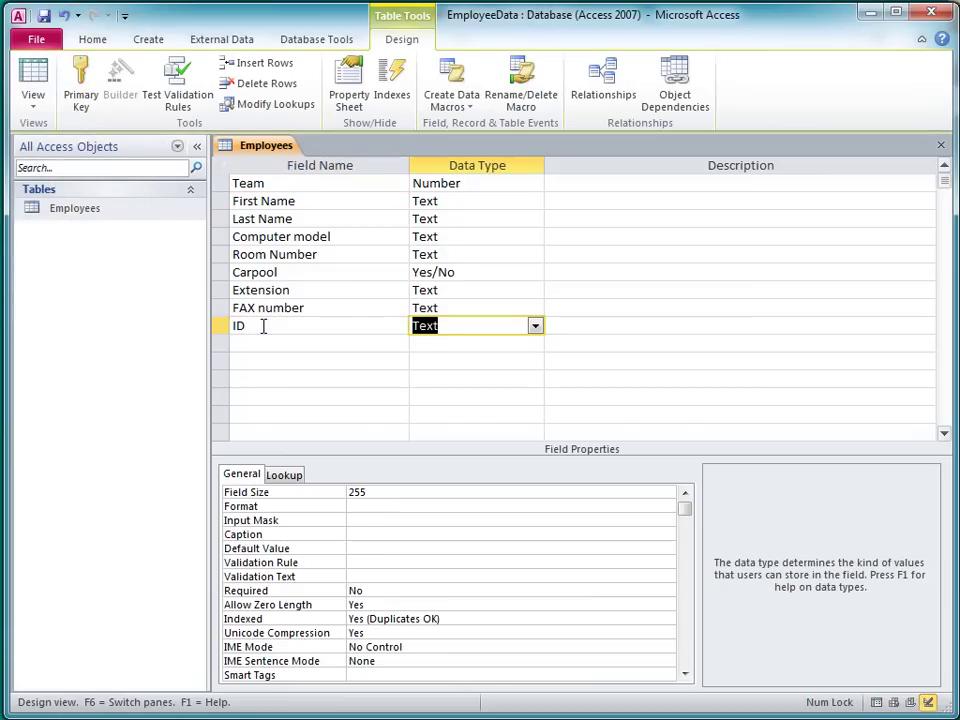
pyautogui.click(535, 327)
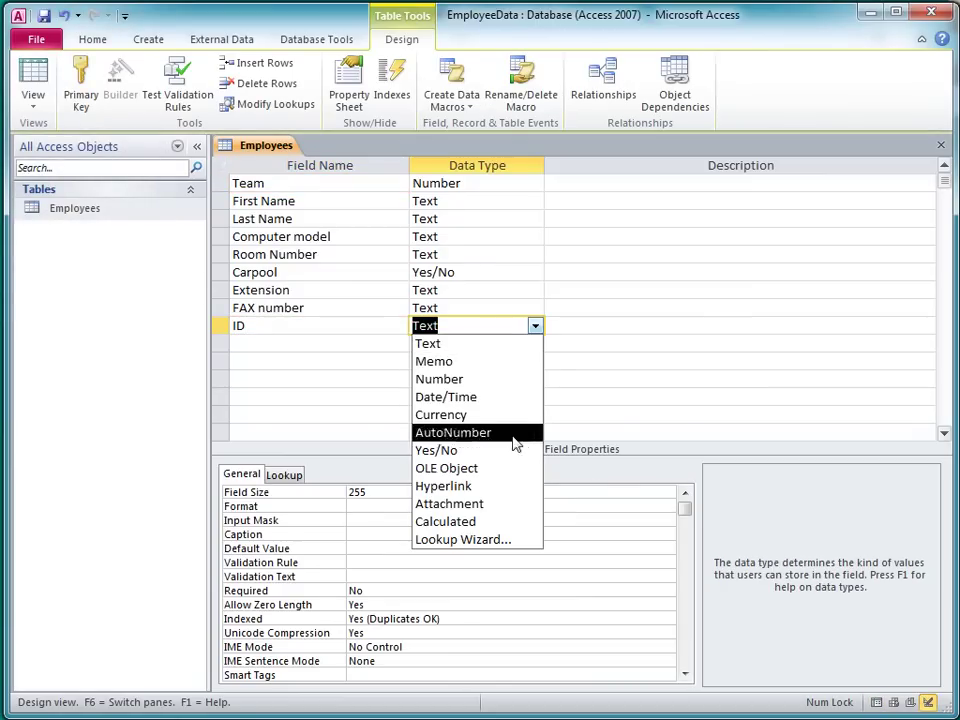
pyautogui.click(460, 431)
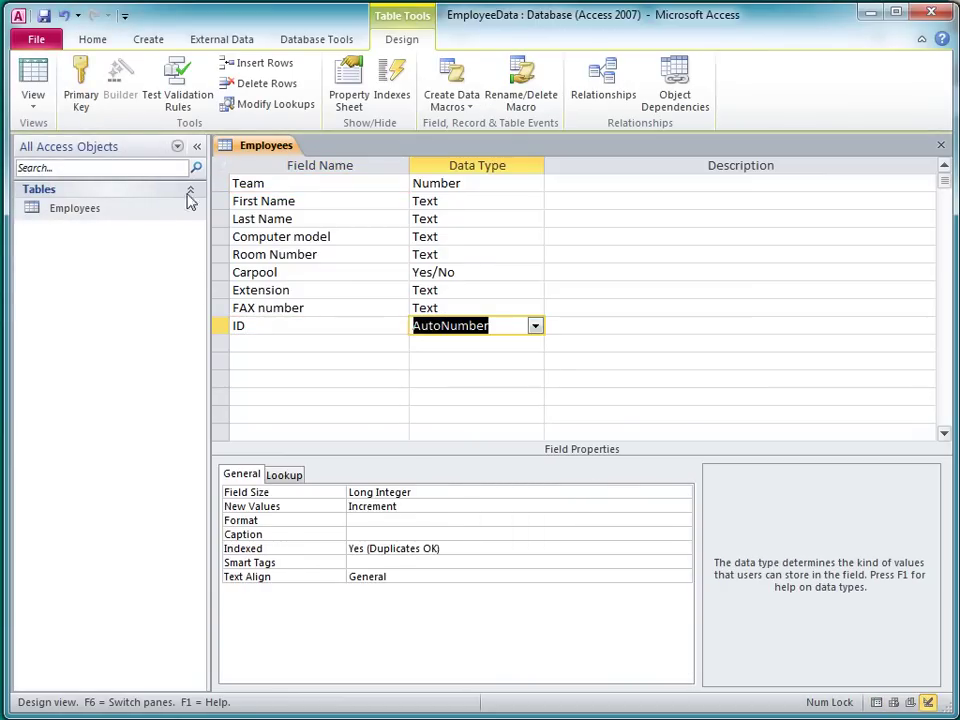
# Step: Make ID the primary key, save the design, and return to Datasheet View
pyautogui.click(98, 114)
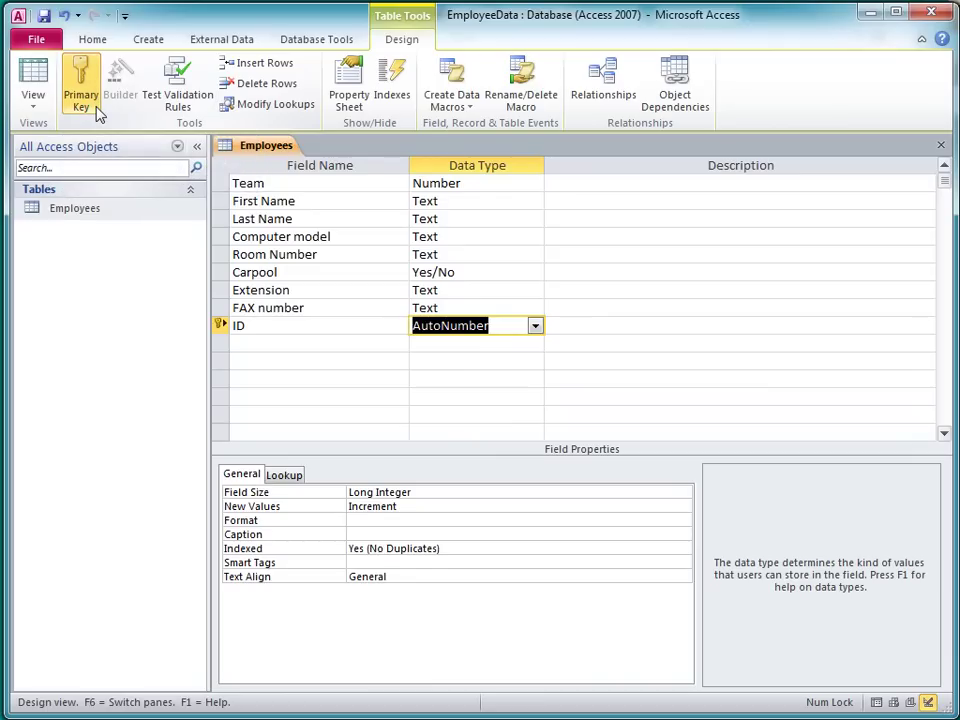
pyautogui.click(42, 15)
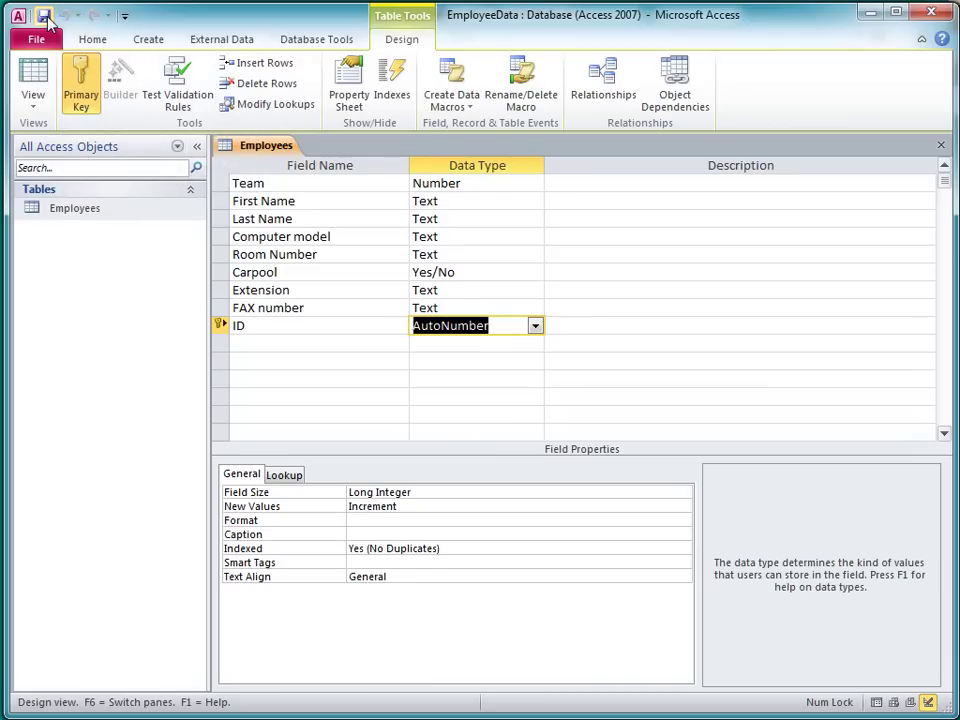
pyautogui.click(33, 72)
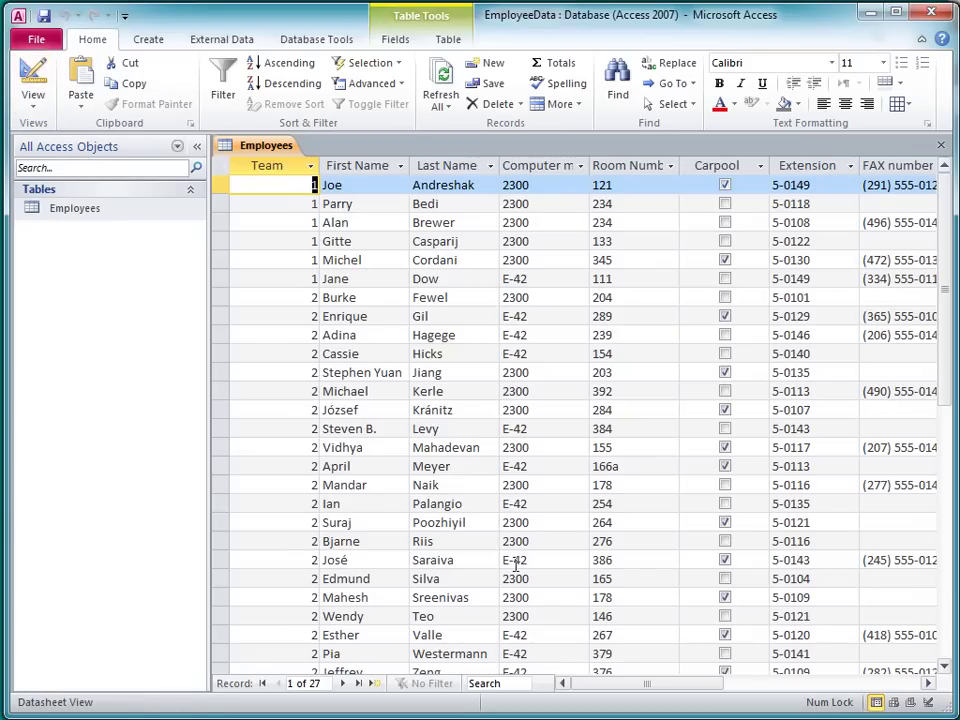
# Step: Move the ID column to the far left of the Employees datasheet and close the table
pyautogui.moveTo(638, 686); pyautogui.dragTo(676, 690)
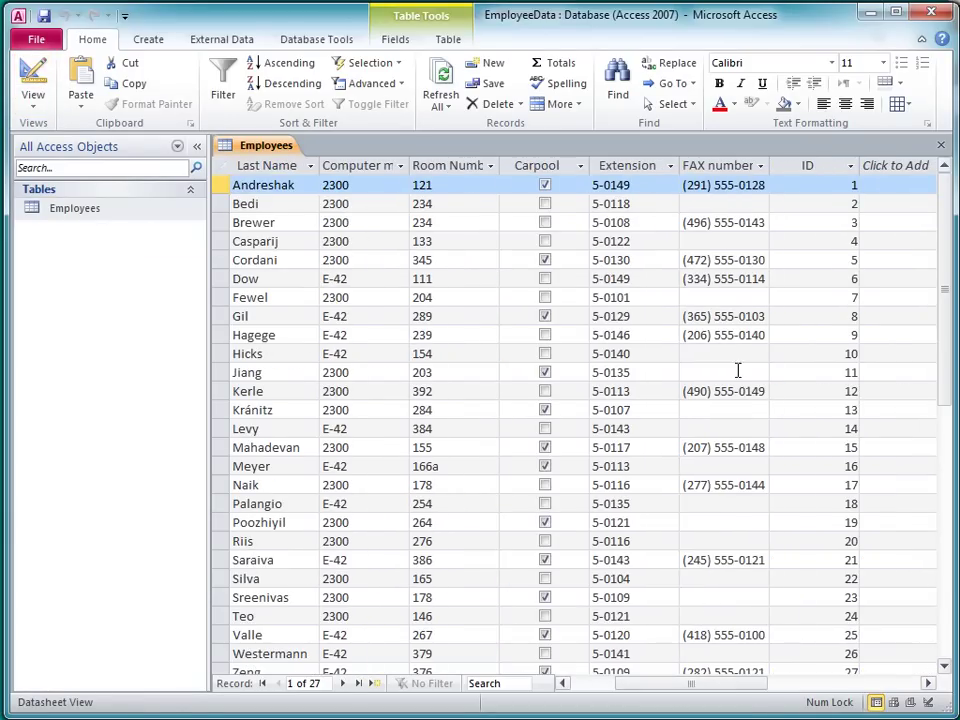
pyautogui.click(792, 168)
pyautogui.moveTo(792, 168); pyautogui.dragTo(216, 189)
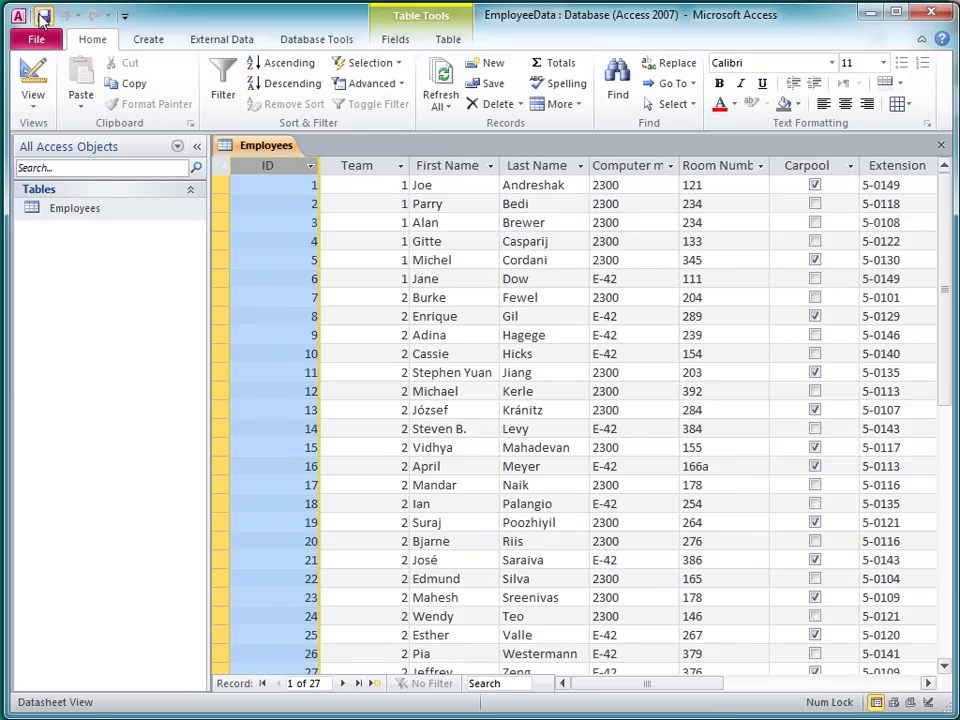
pyautogui.click(940, 145)
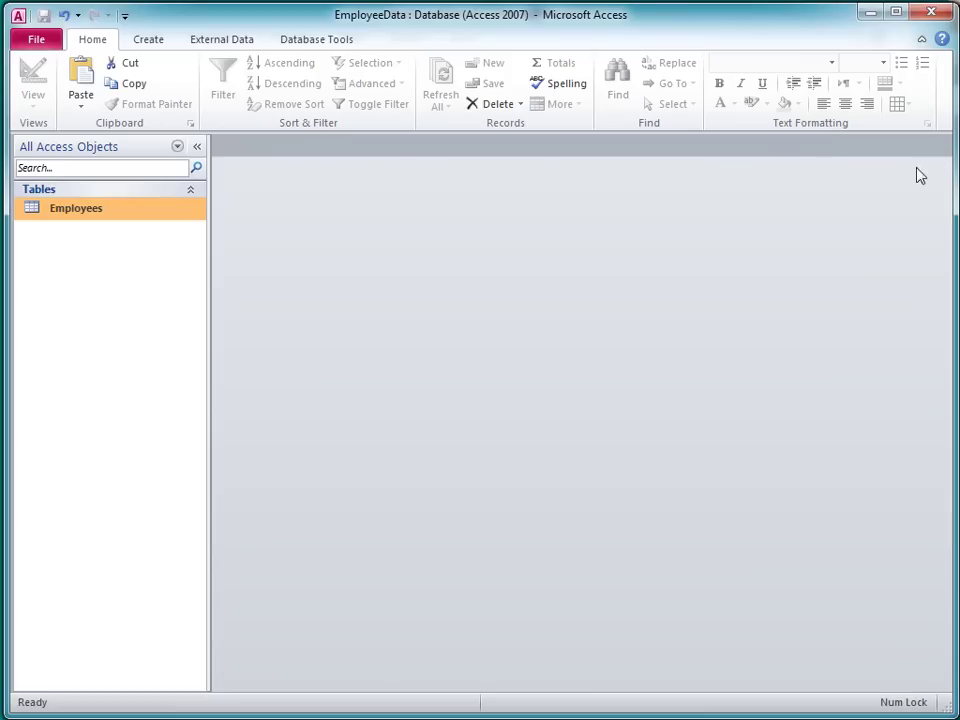
# Step: Create a quick report from the Employees table and group it on Team
pyautogui.click(163, 43)
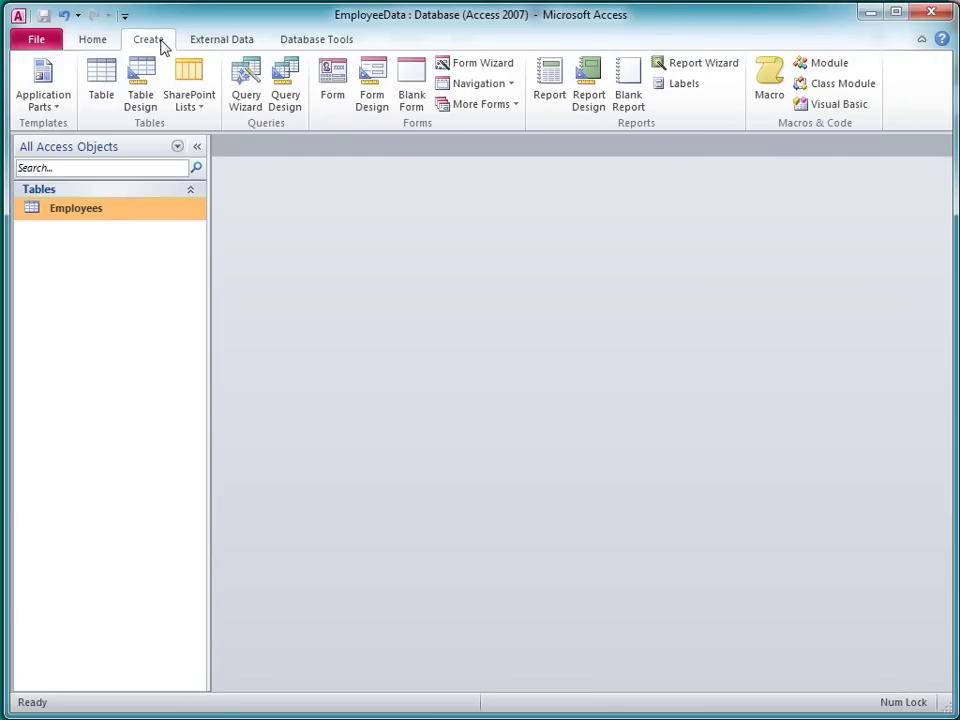
pyautogui.click(549, 86)
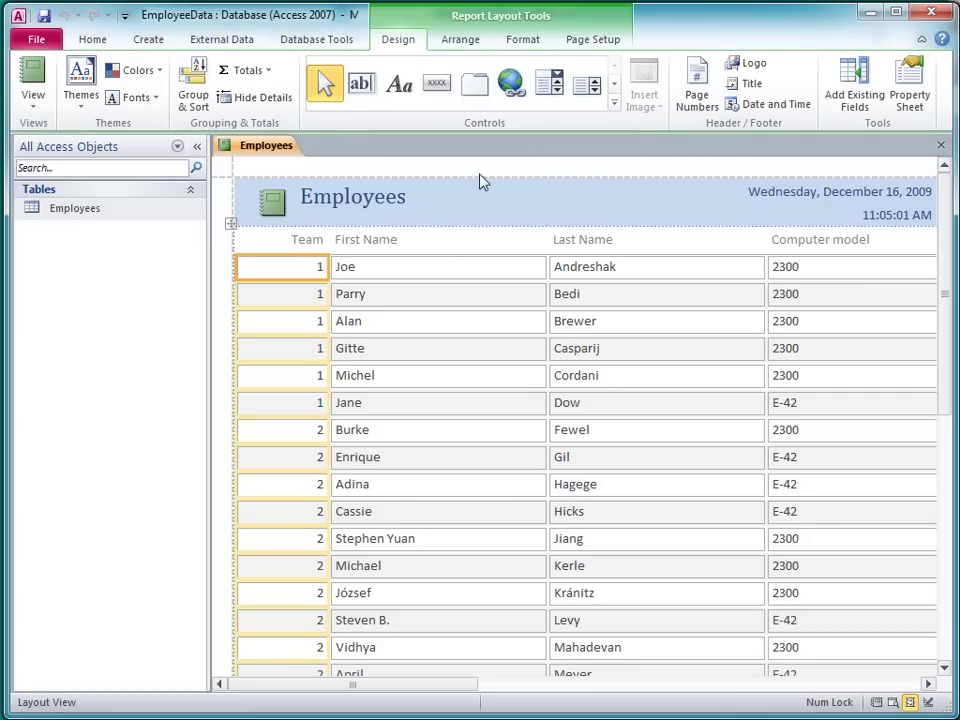
pyautogui.rightClick(291, 266)
pyautogui.click(405, 474)
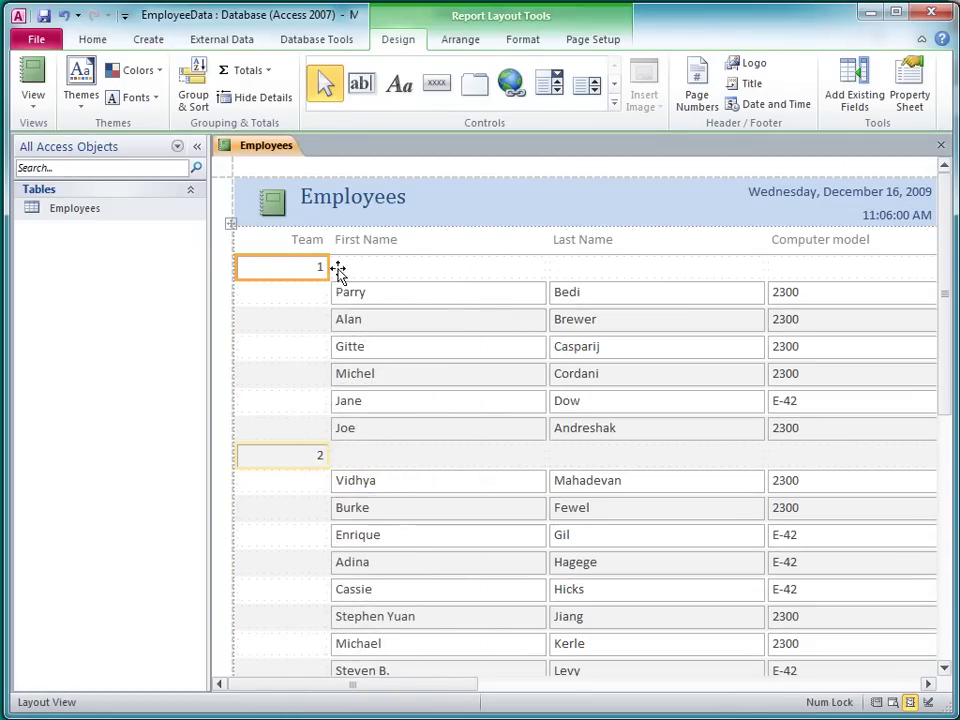
# Step: Narrow the Team, First Name and FAX number columns and delete the ID column
pyautogui.moveTo(326, 264); pyautogui.dragTo(287, 265)
pyautogui.click(355, 291)
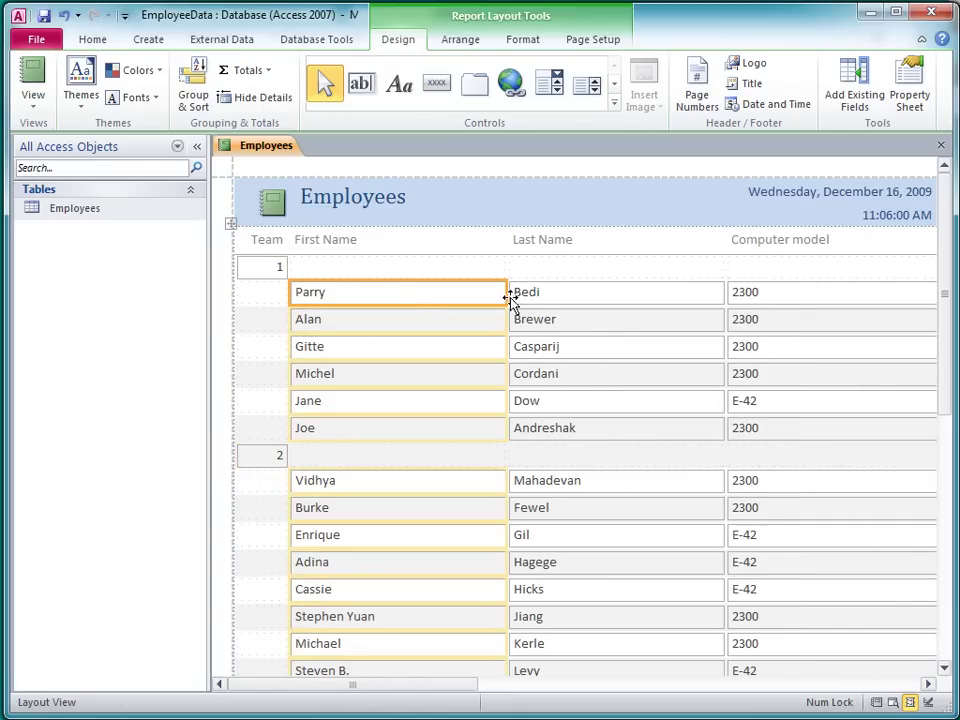
pyautogui.moveTo(503, 293); pyautogui.dragTo(379, 292)
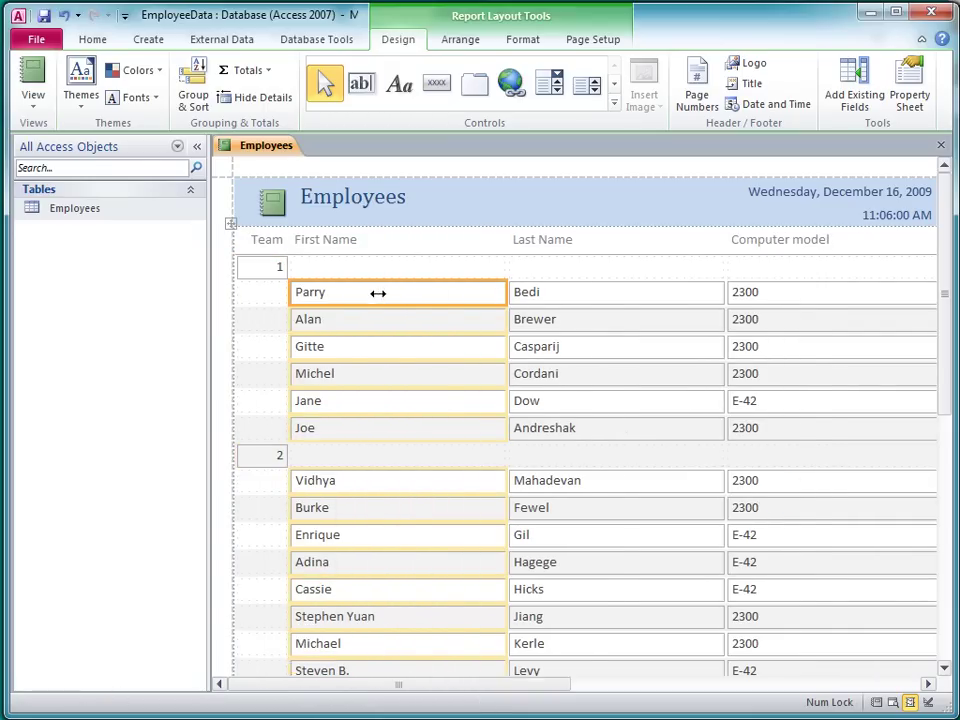
pyautogui.click(476, 297)
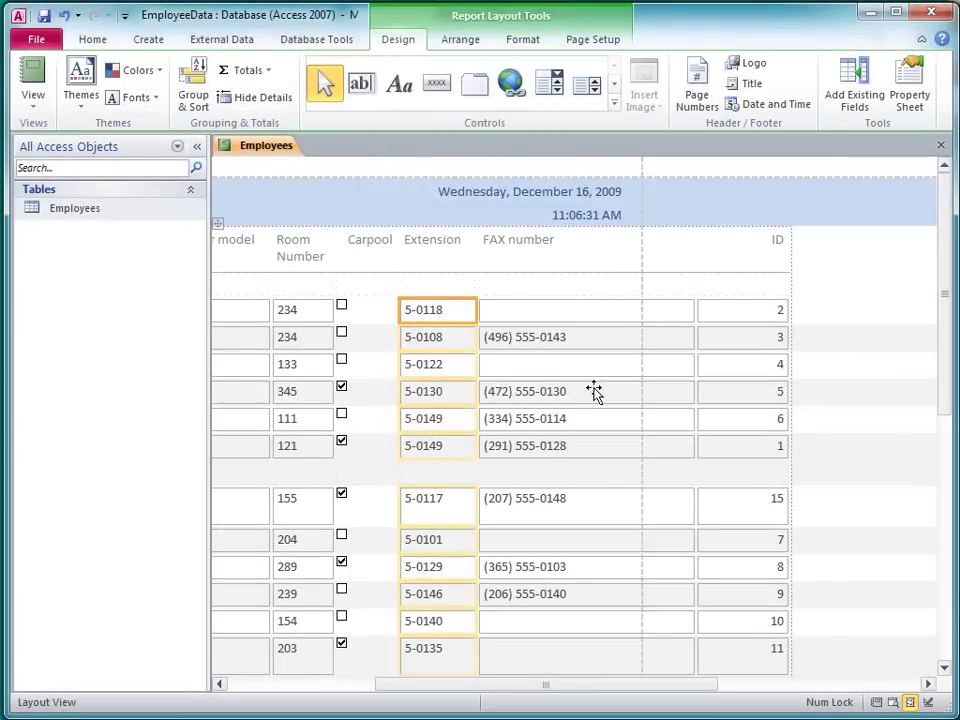
pyautogui.moveTo(692, 392); pyautogui.dragTo(630, 391)
pyautogui.rightClick(669, 294)
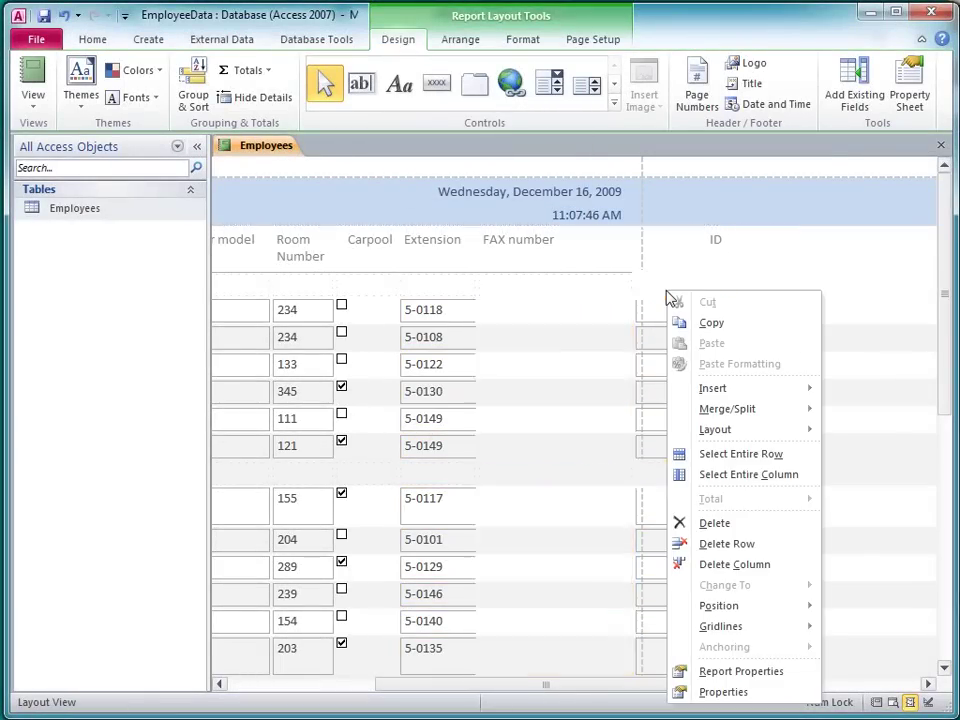
pyautogui.click(743, 567)
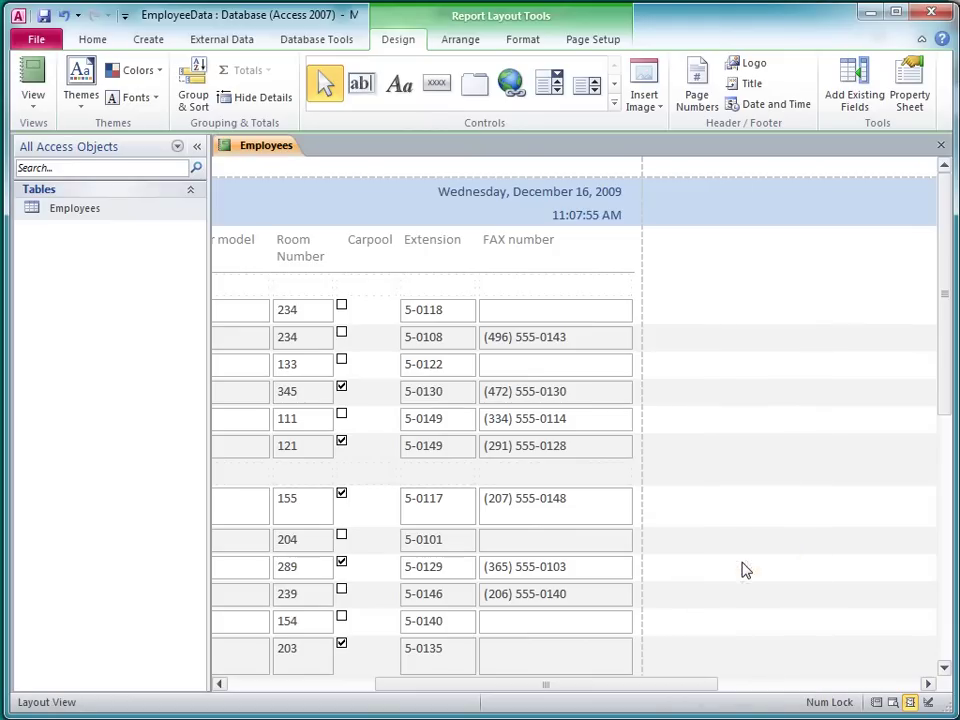
# Step: Save the report as 'Employees by Team', close it, and reopen it from the Navigation Pane
pyautogui.click(34, 76)
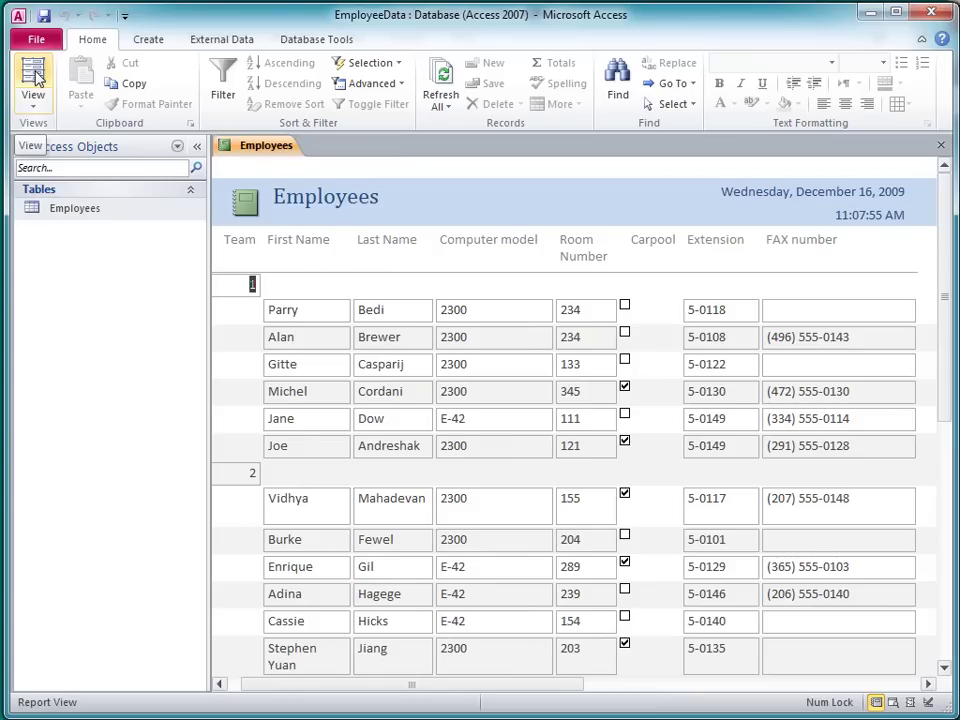
pyautogui.click(44, 16)
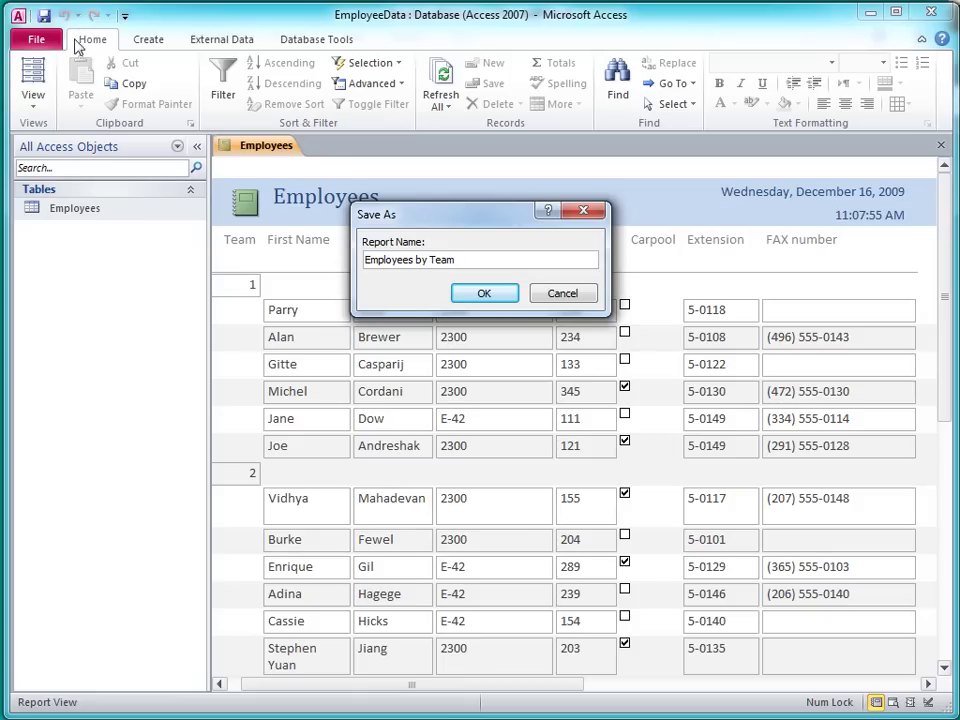
pyautogui.write('by Team')
pyautogui.click(466, 295)
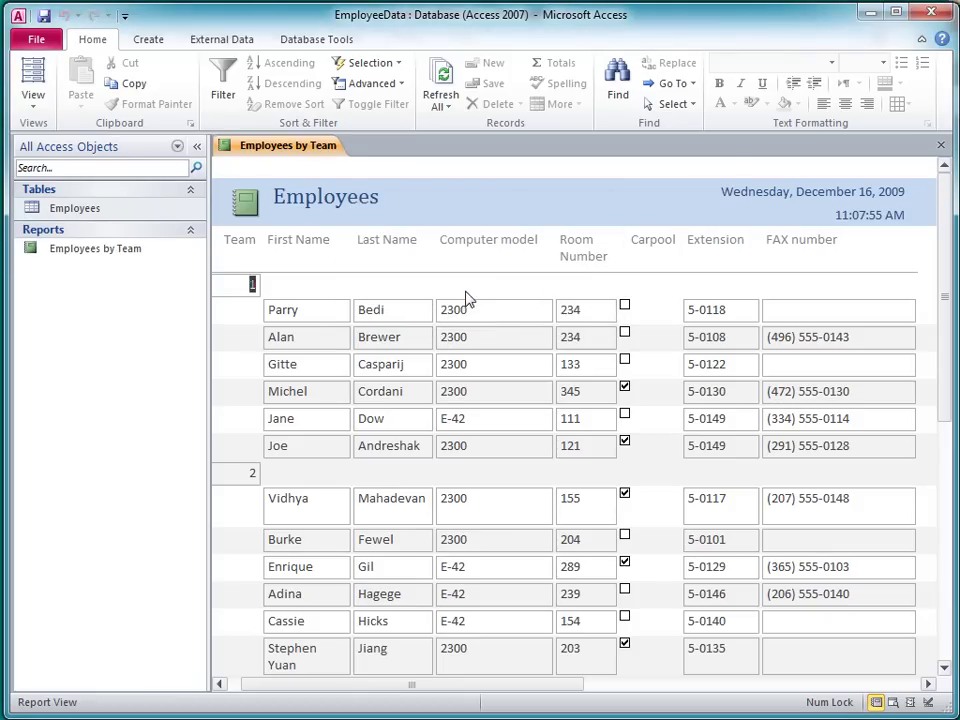
pyautogui.click(940, 145)
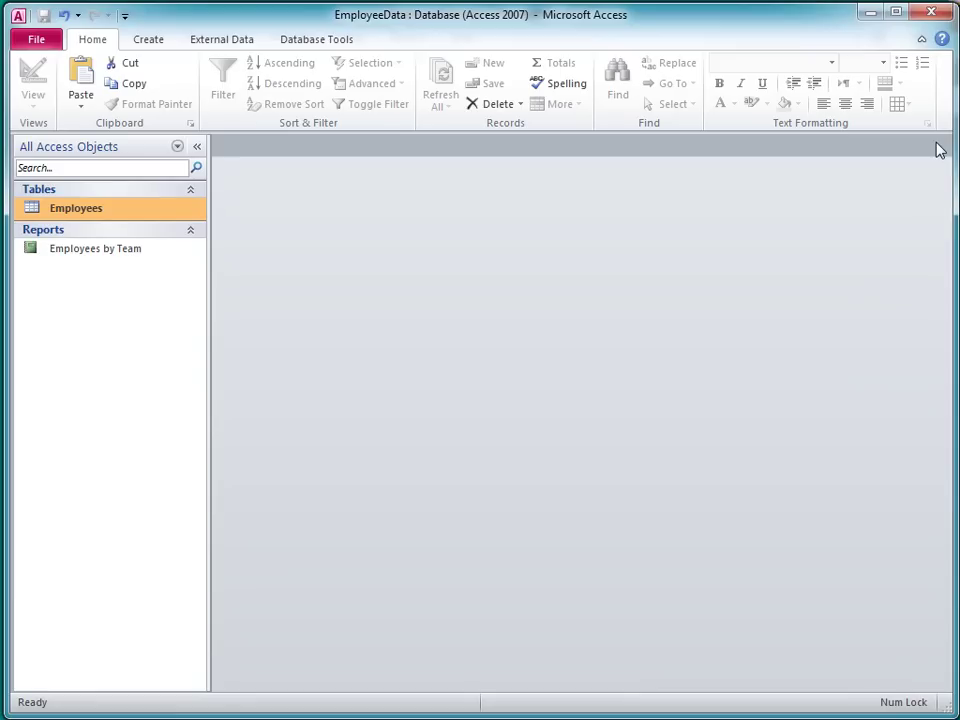
pyautogui.doubleClick(97, 250)
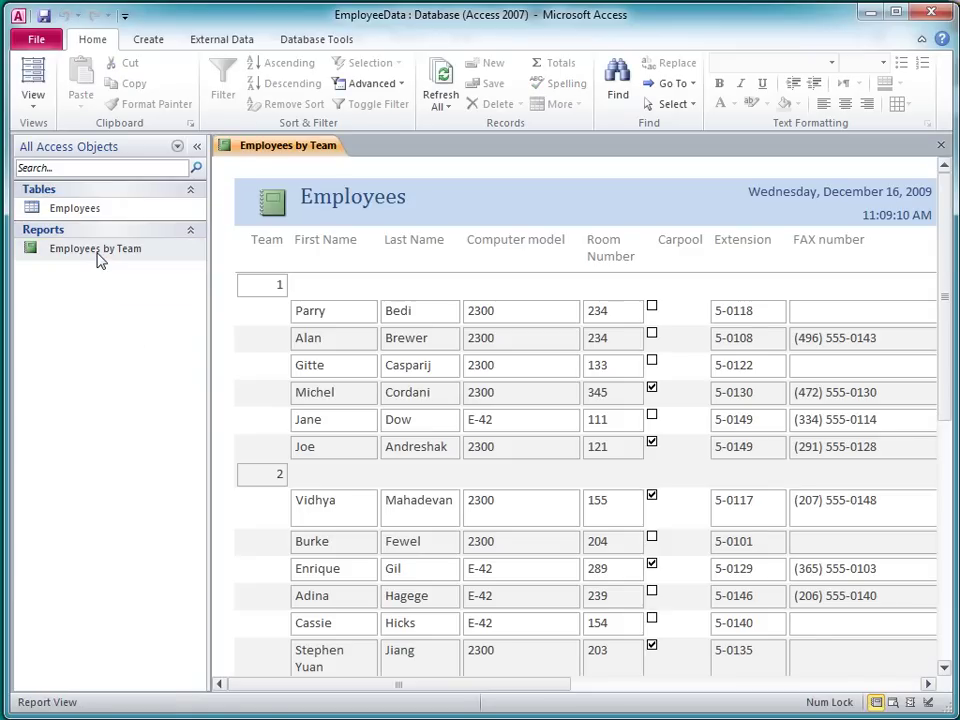